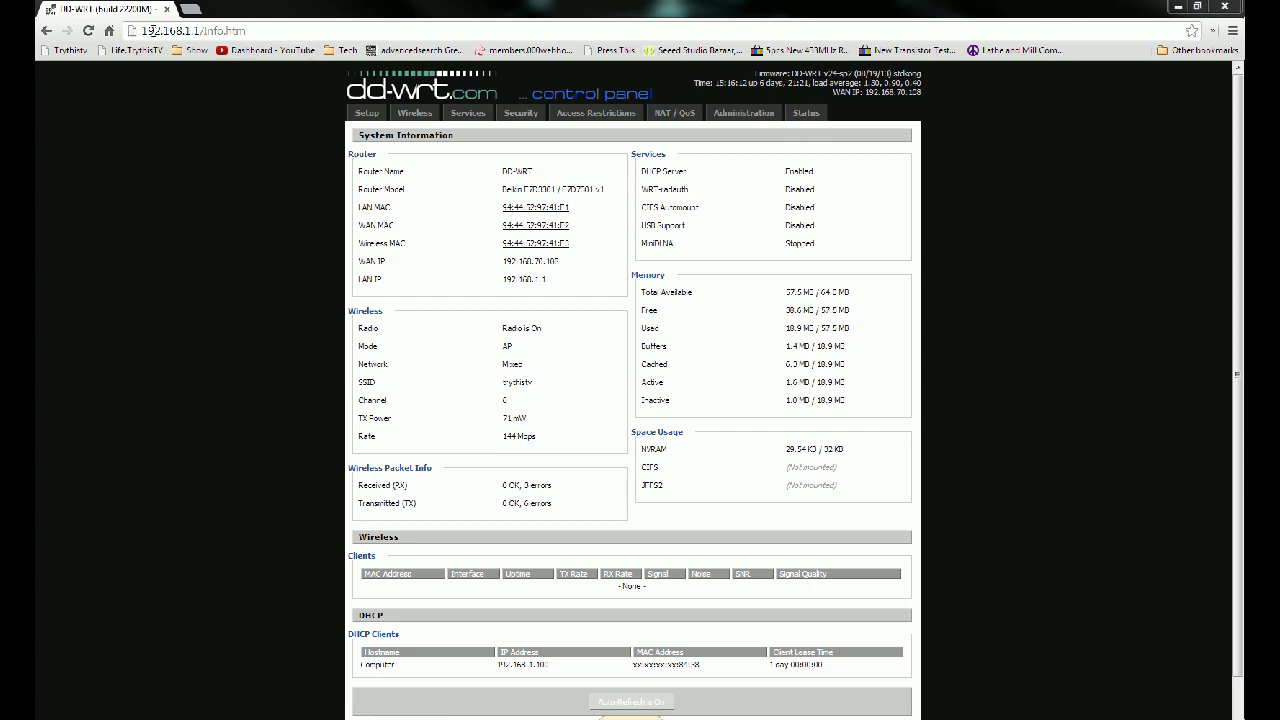
Step: On the Services > USB page, enable Core USB Support and USB Printer Support
left_click(472, 115)
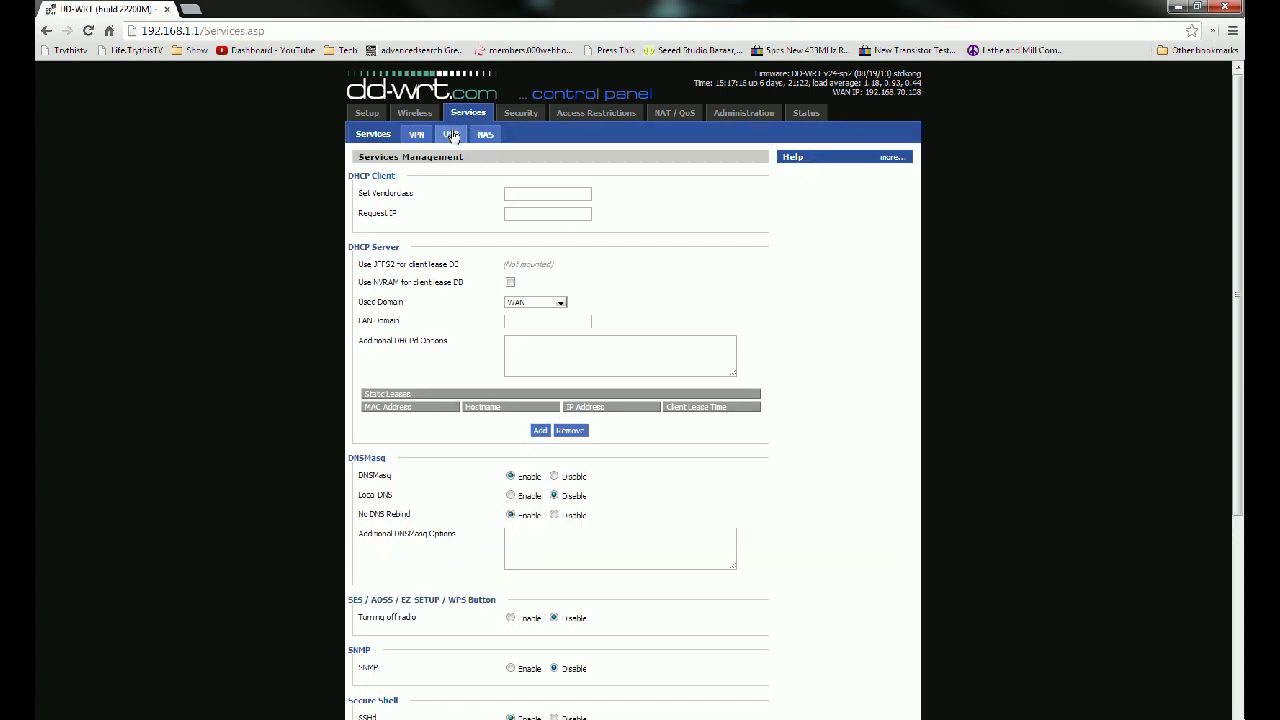
left_click(452, 136)
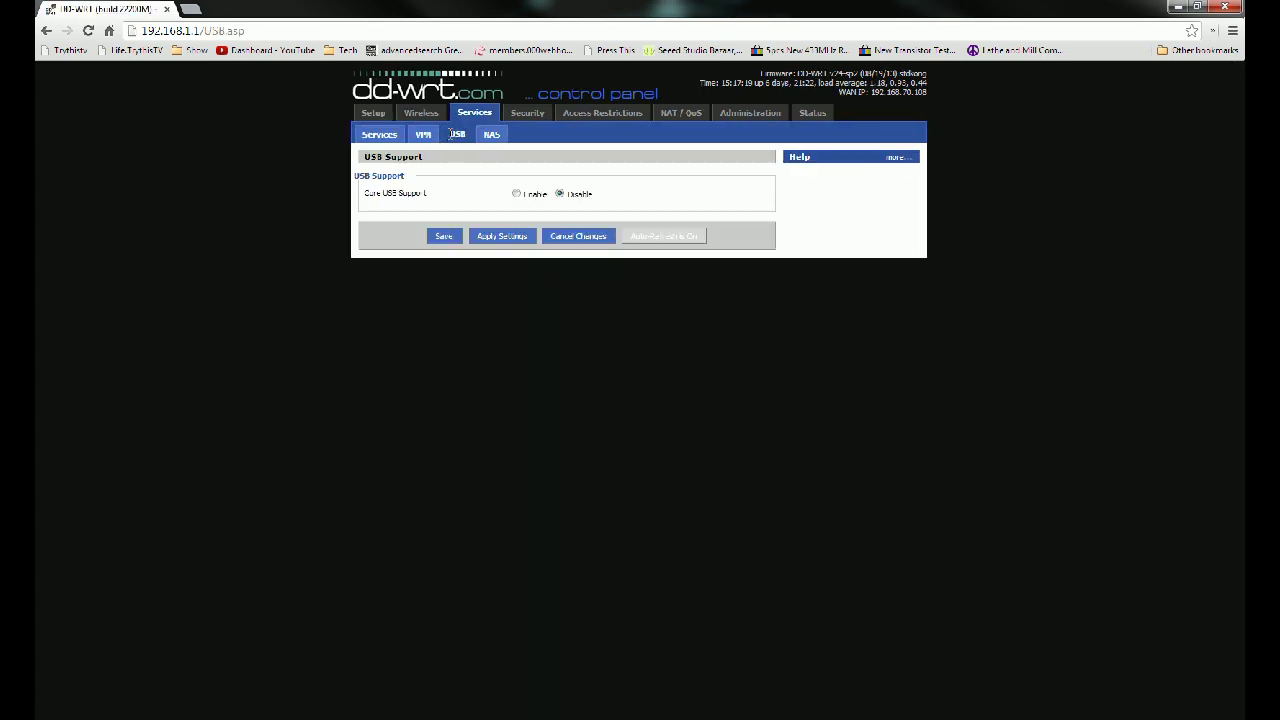
left_click(516, 193)
left_click(511, 214)
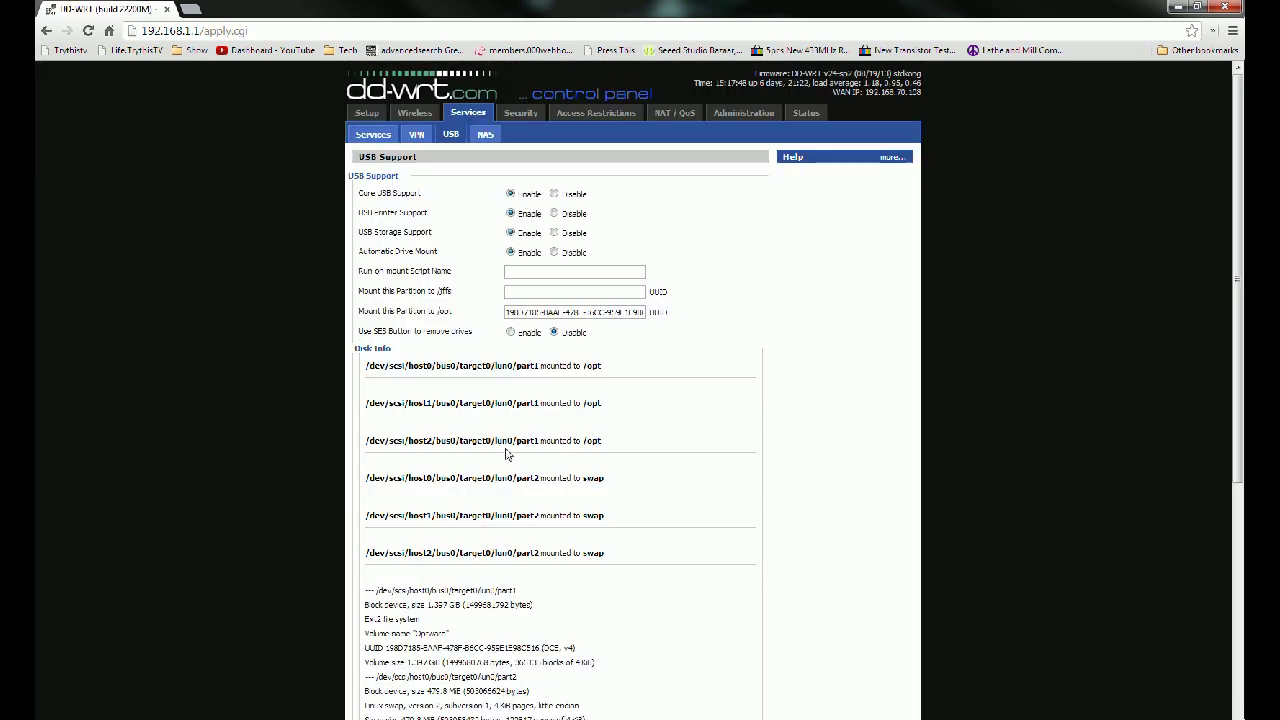
Step: Return to the Services page and start a PuTTY SSH session to 192.168.1.1 on port 22
left_click(379, 139)
scroll(413, 441, "down", 3)
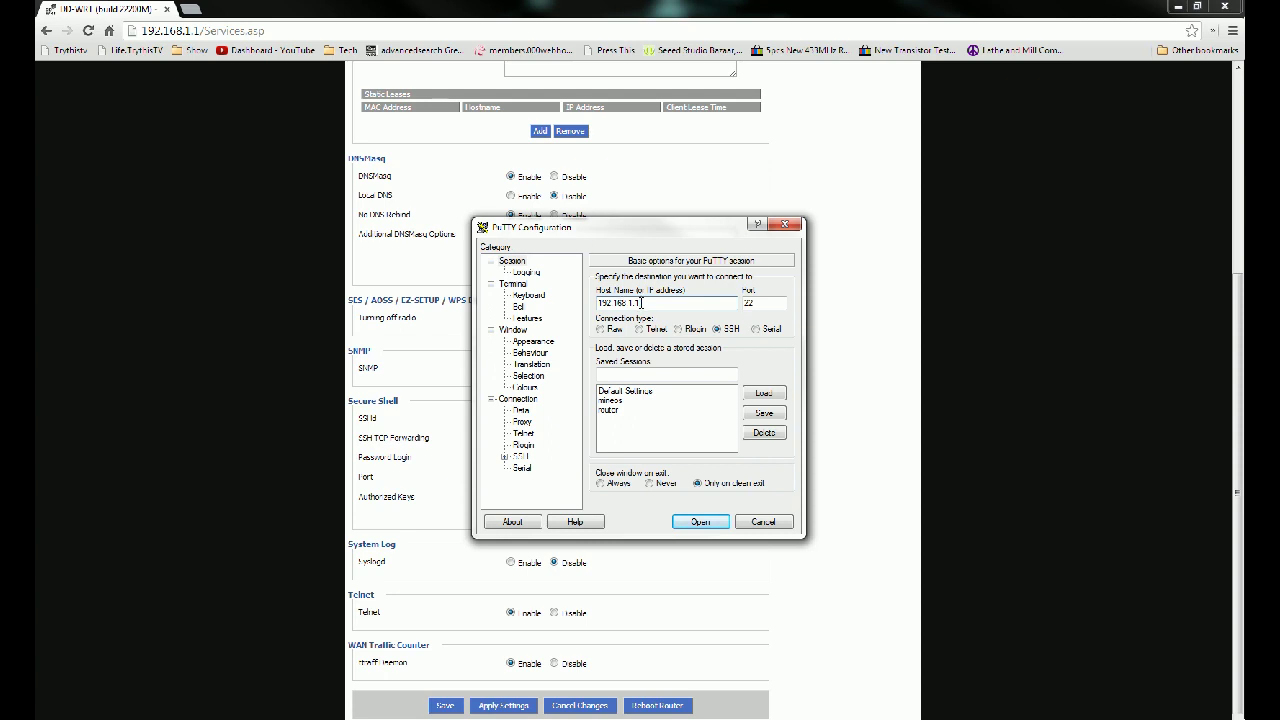
left_click(700, 522)
left_click_drag(403, 91, 659, 209)
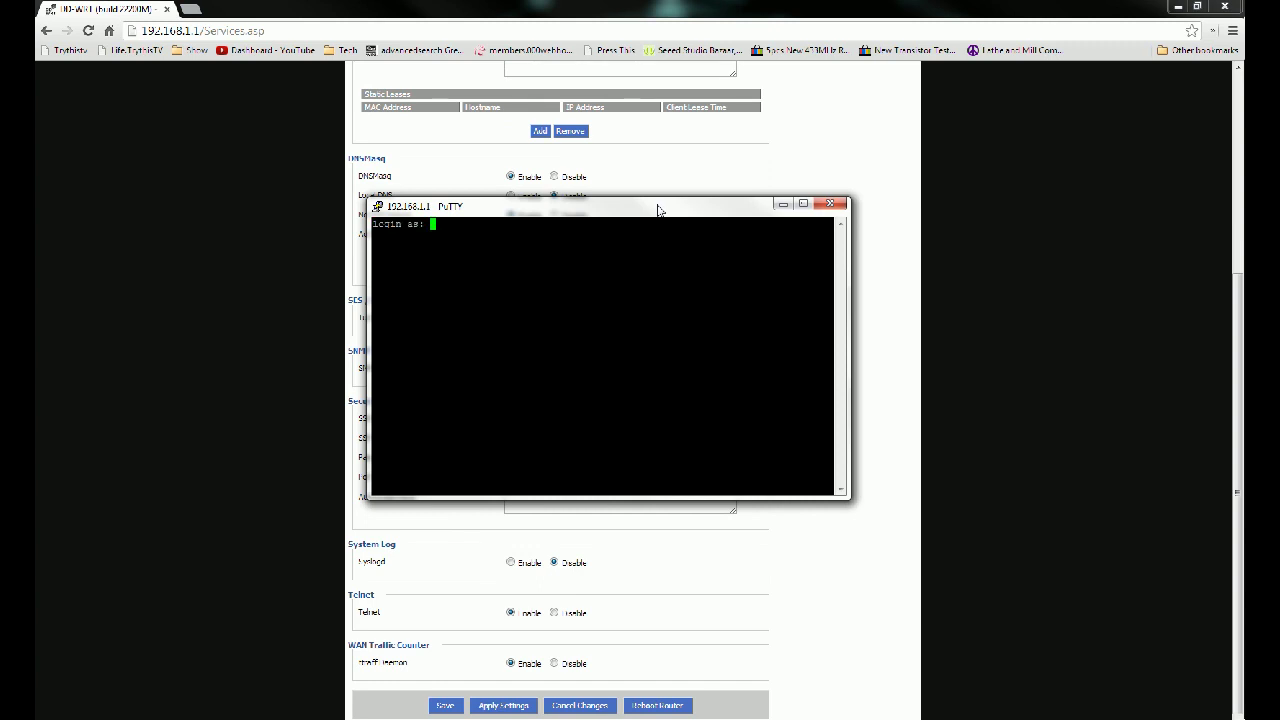
Step: Log in to the router as root with its password
type("root")
key("Return")
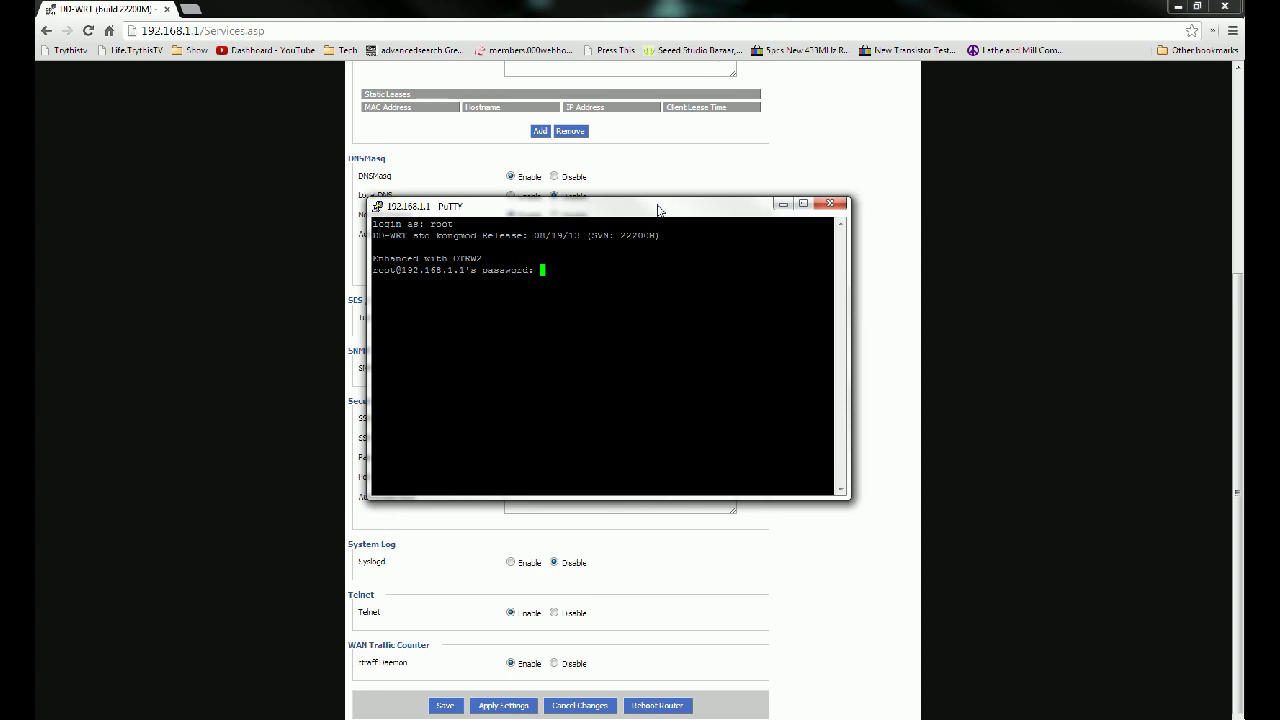
key("Return")
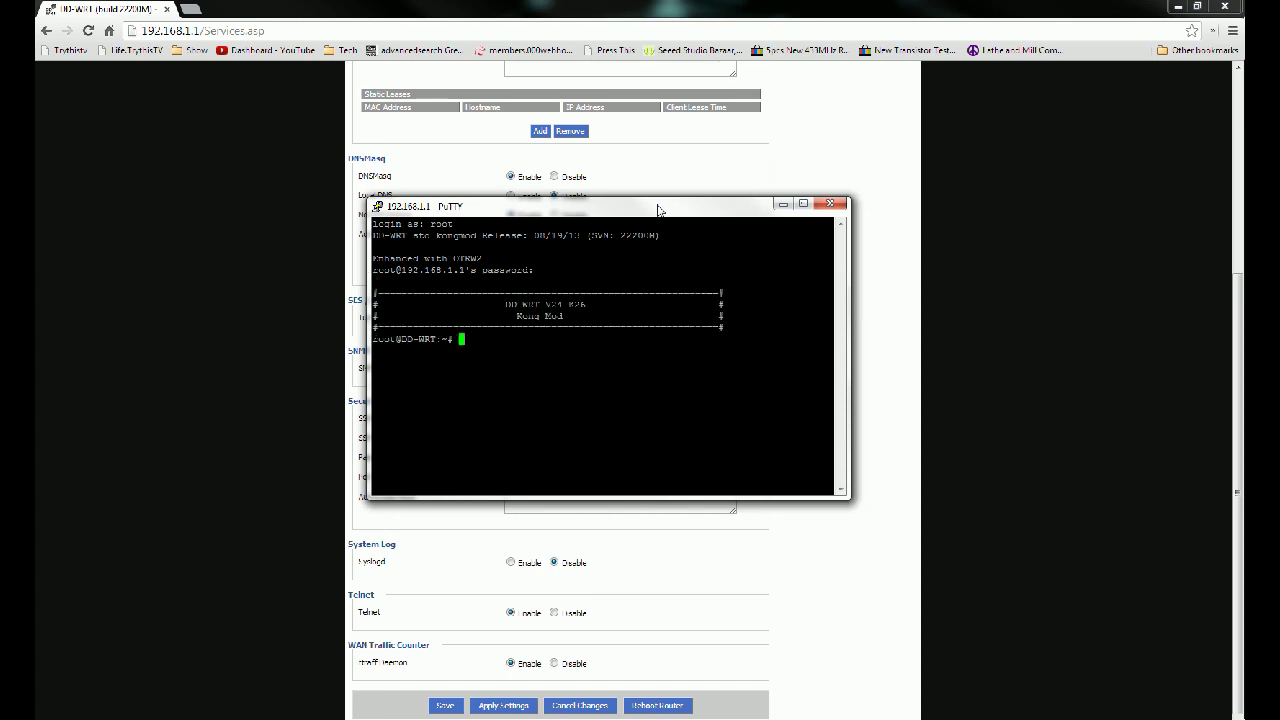
Step: Run lsusb to find the Hewlett Packard printer, then enter ls -la /dev/usb
type("lsusb")
key("Return")
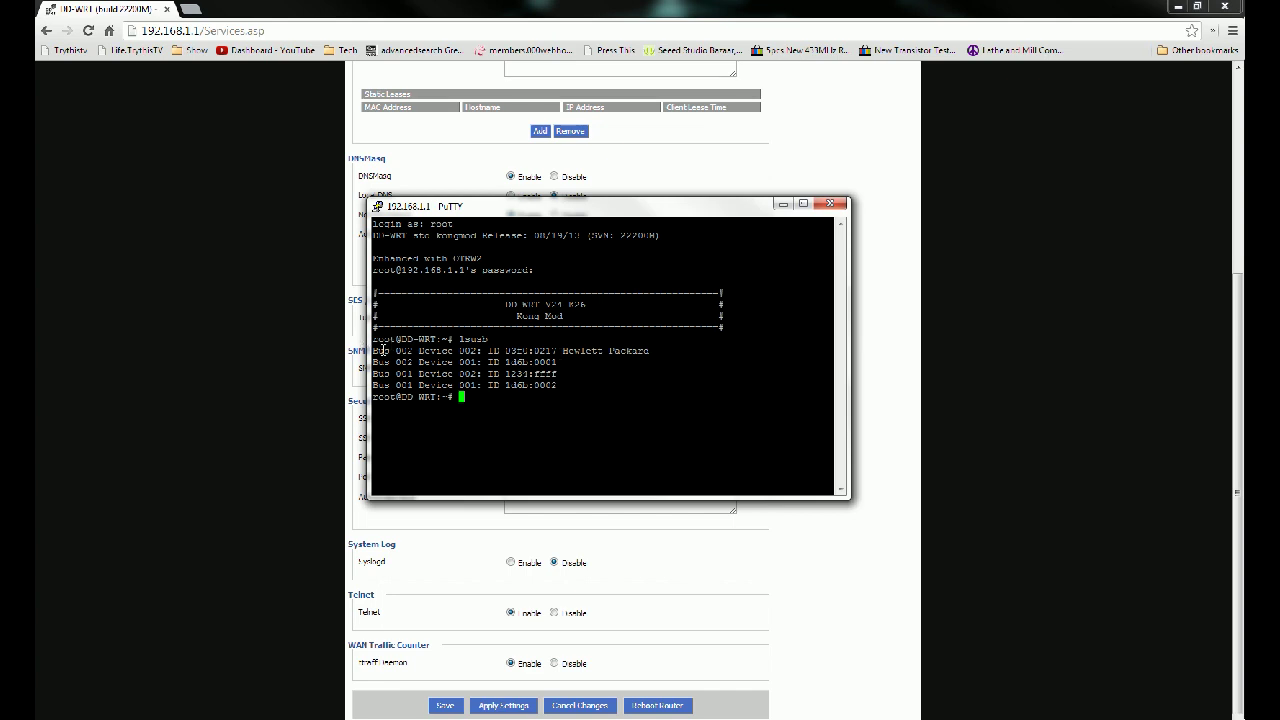
left_click_drag(563, 350, 652, 351)
left_click(648, 352)
type("ls -la /dev/usb")
Step: Run the /dev/usb listing and spot the lp0 printer device
key("Return")
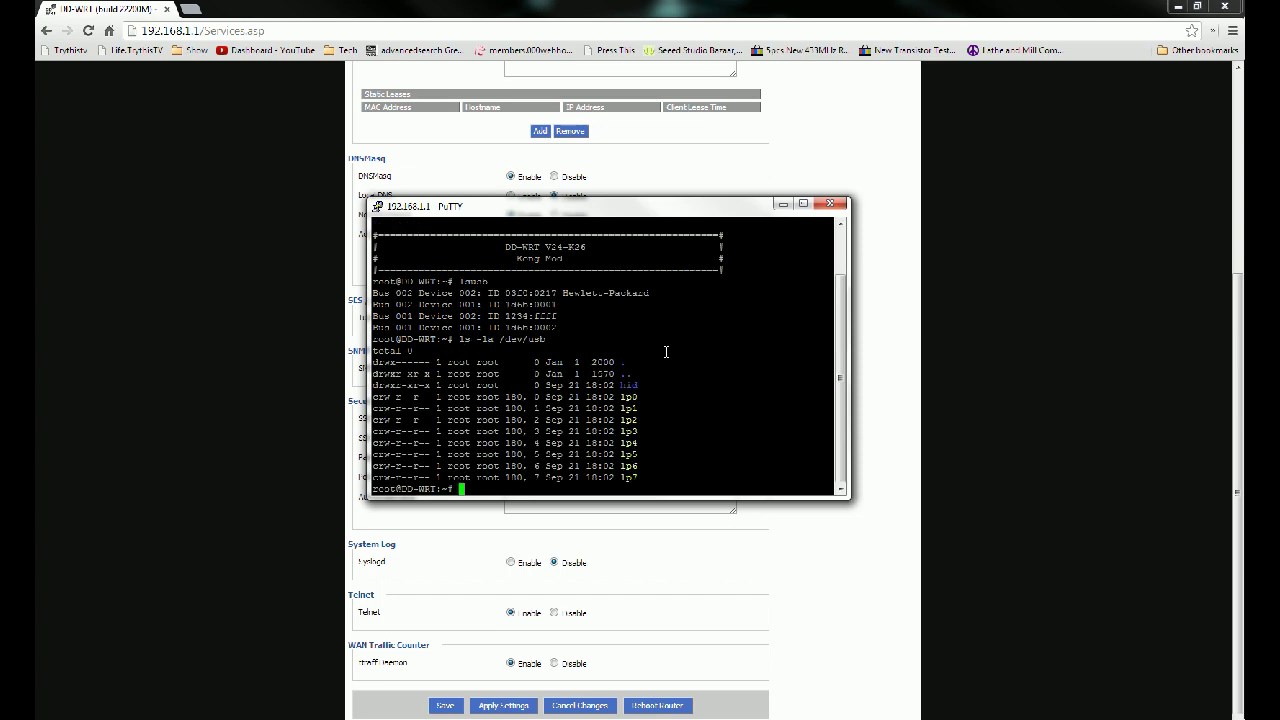
double_click(628, 397)
left_click(632, 397)
Step: Run netstat -an and confirm TCP port 9100 is in LISTEN state
type("netstat -an")
key("Return")
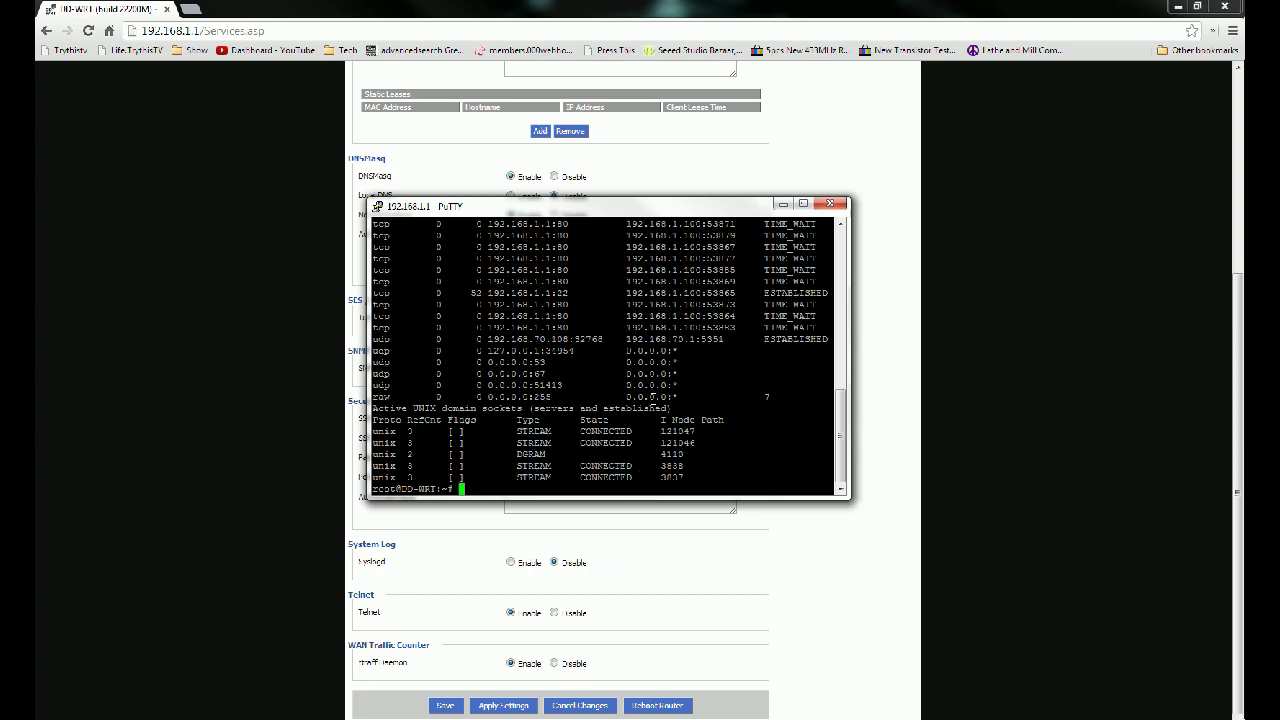
scroll(605, 355, "up", 8)
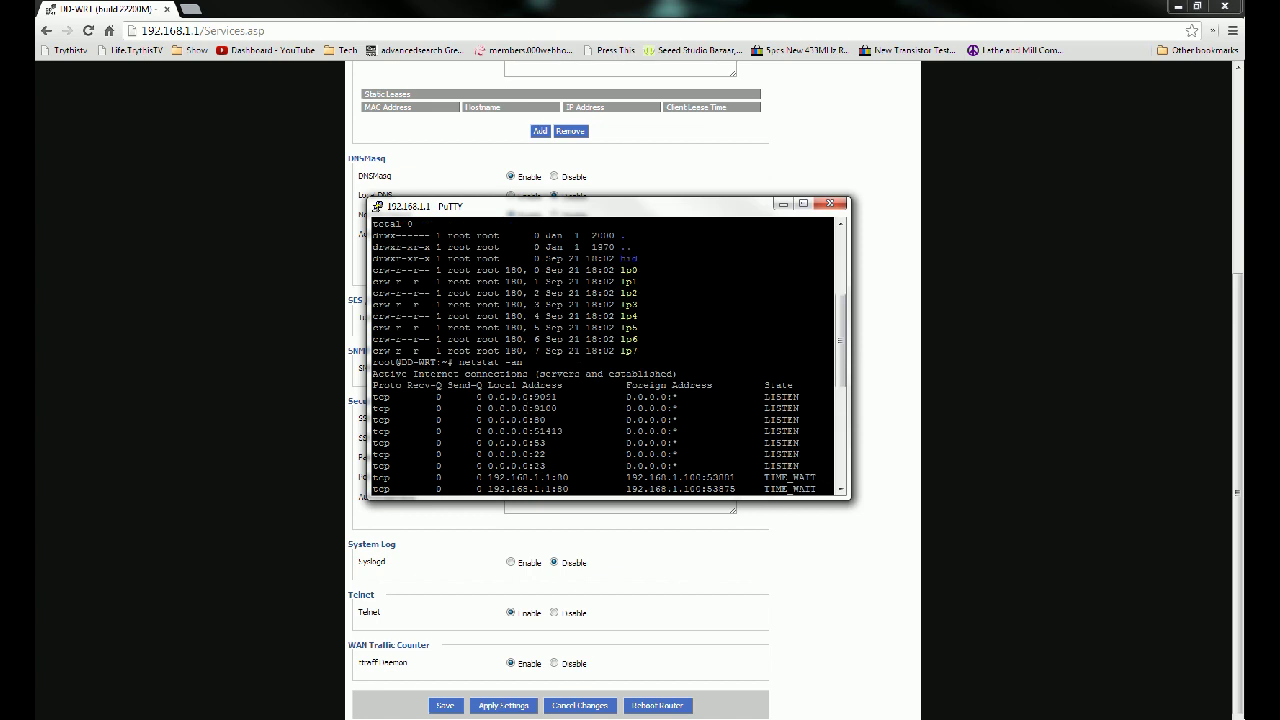
left_click_drag(535, 408, 557, 408)
left_click_drag(760, 408, 802, 409)
left_click(791, 408)
scroll(758, 406, "down", 10)
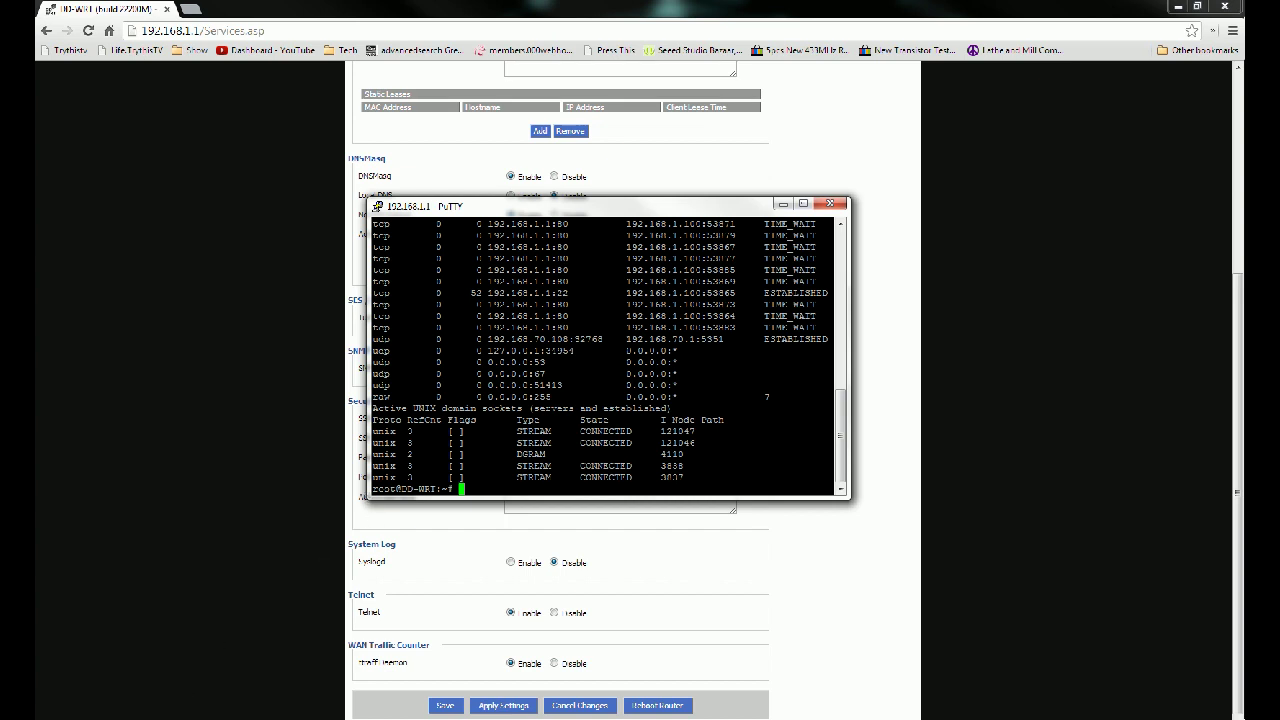
left_click(176, 716)
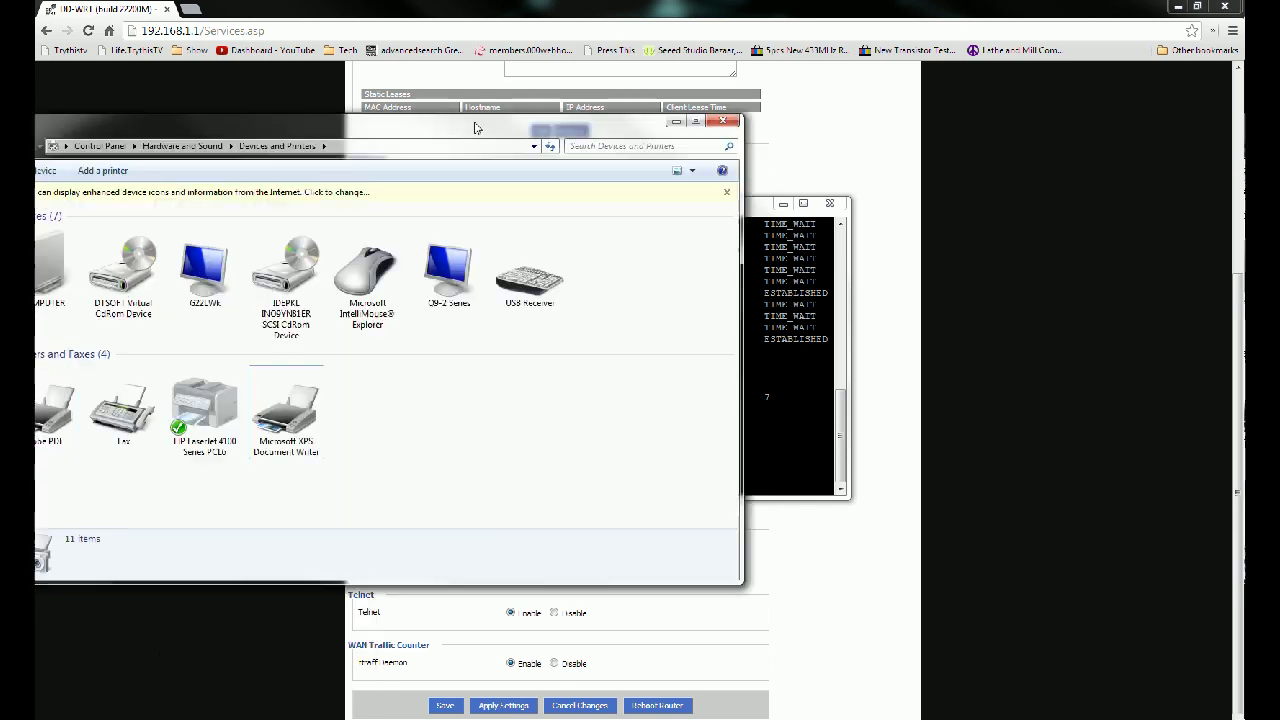
Step: In Devices and Printers, add a network printer and choose 'The printer that I want isn't listed'
left_click_drag(472, 118, 688, 136)
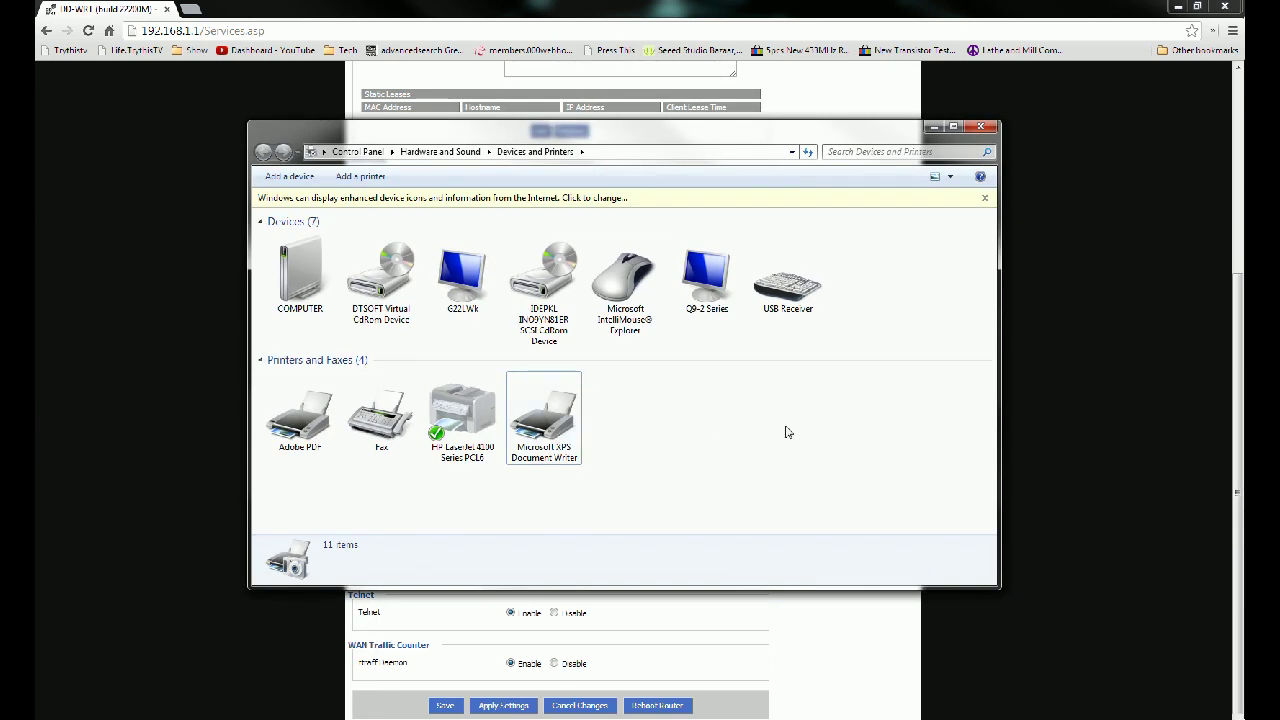
right_click(656, 416)
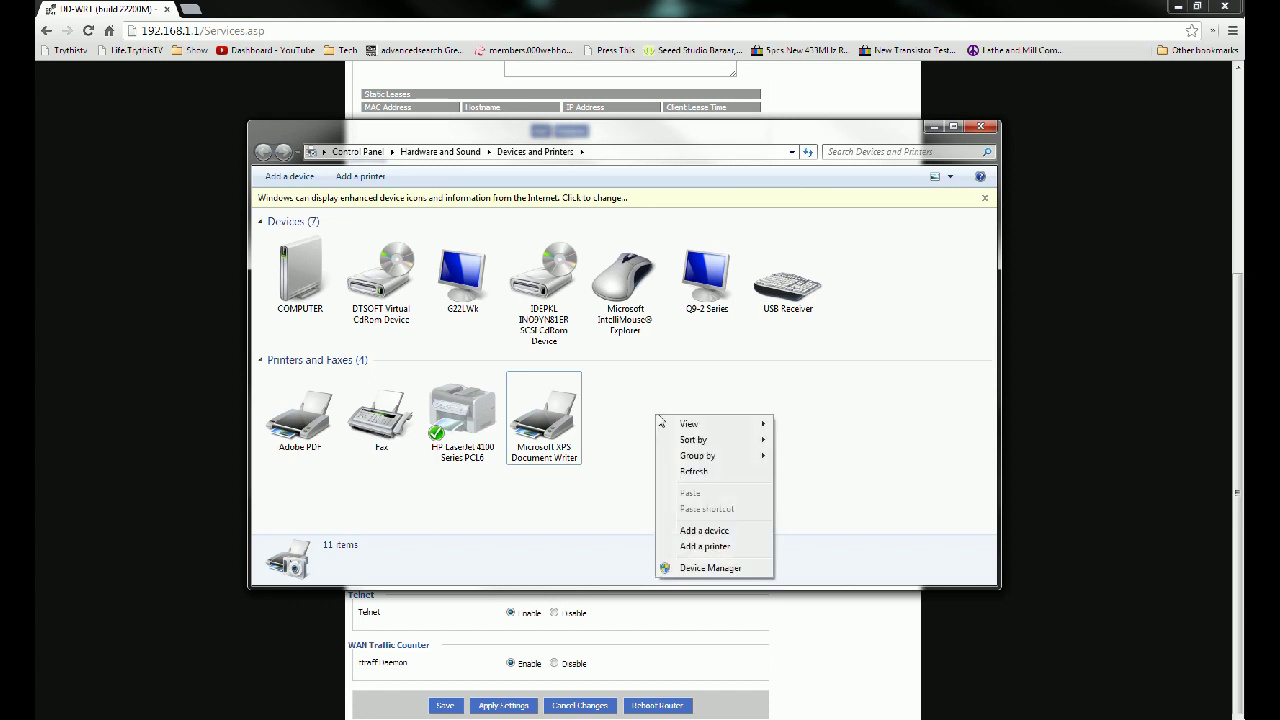
left_click(728, 548)
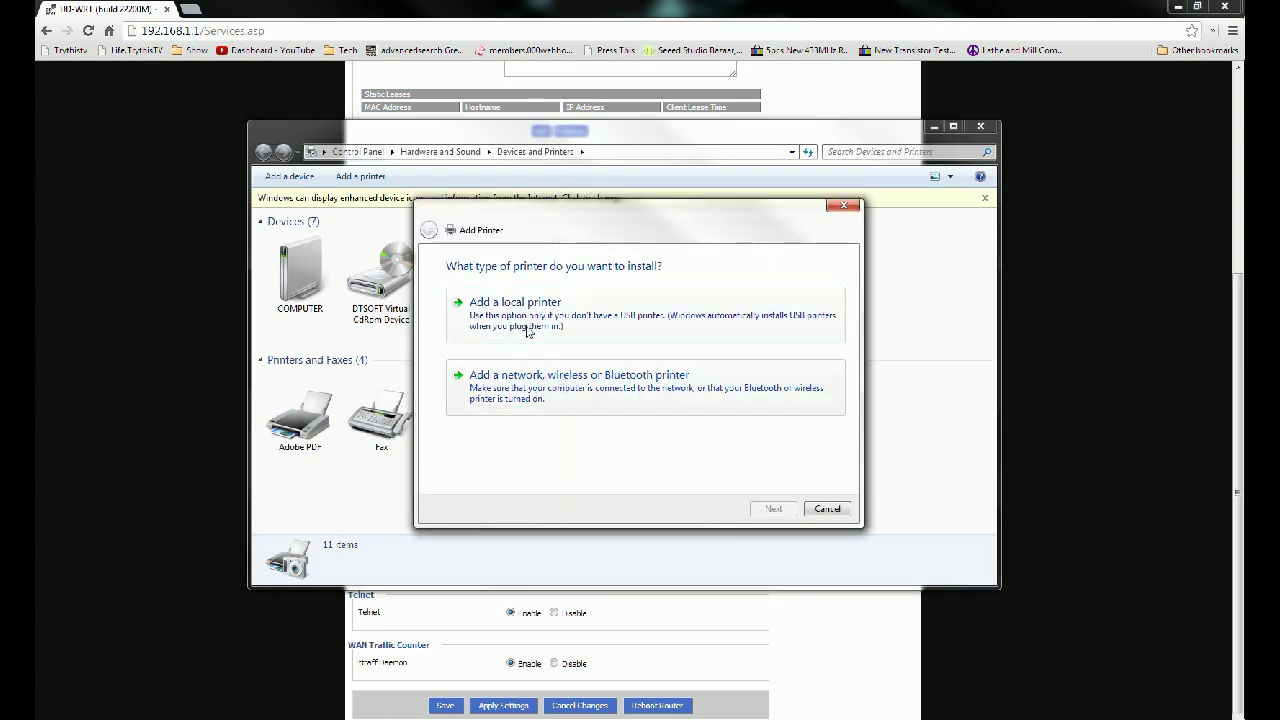
left_click(604, 400)
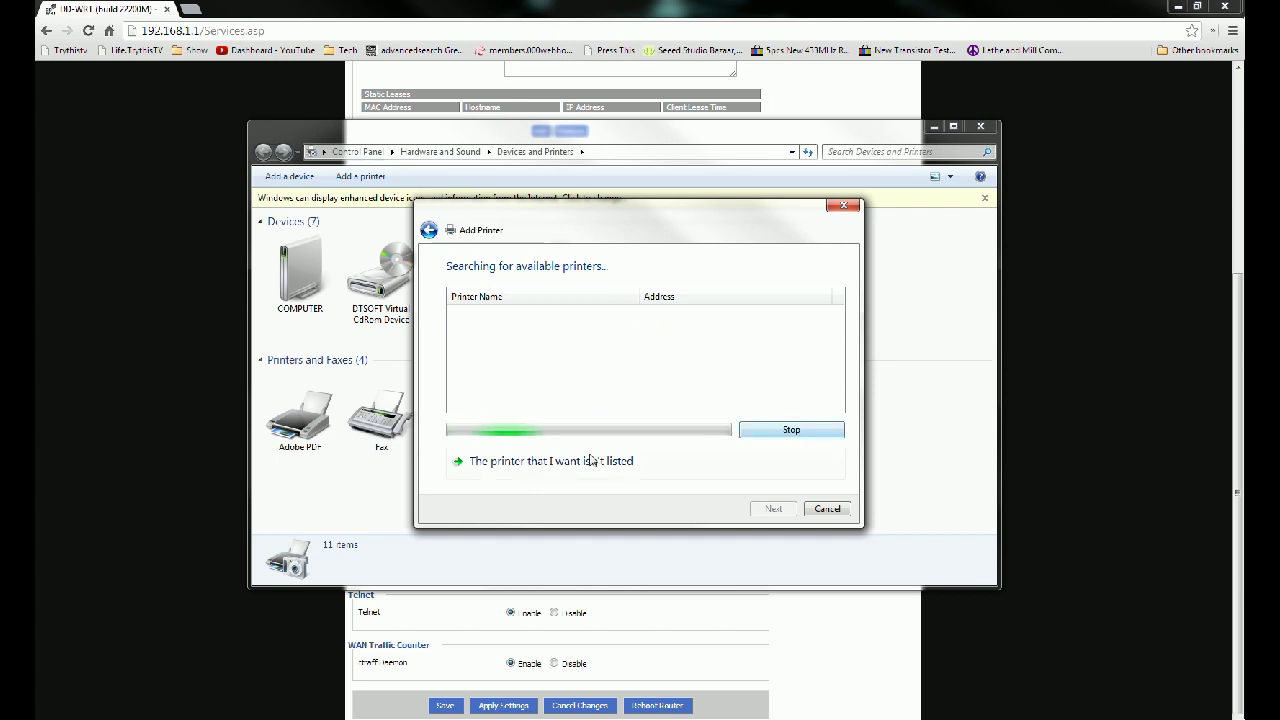
left_click(530, 464)
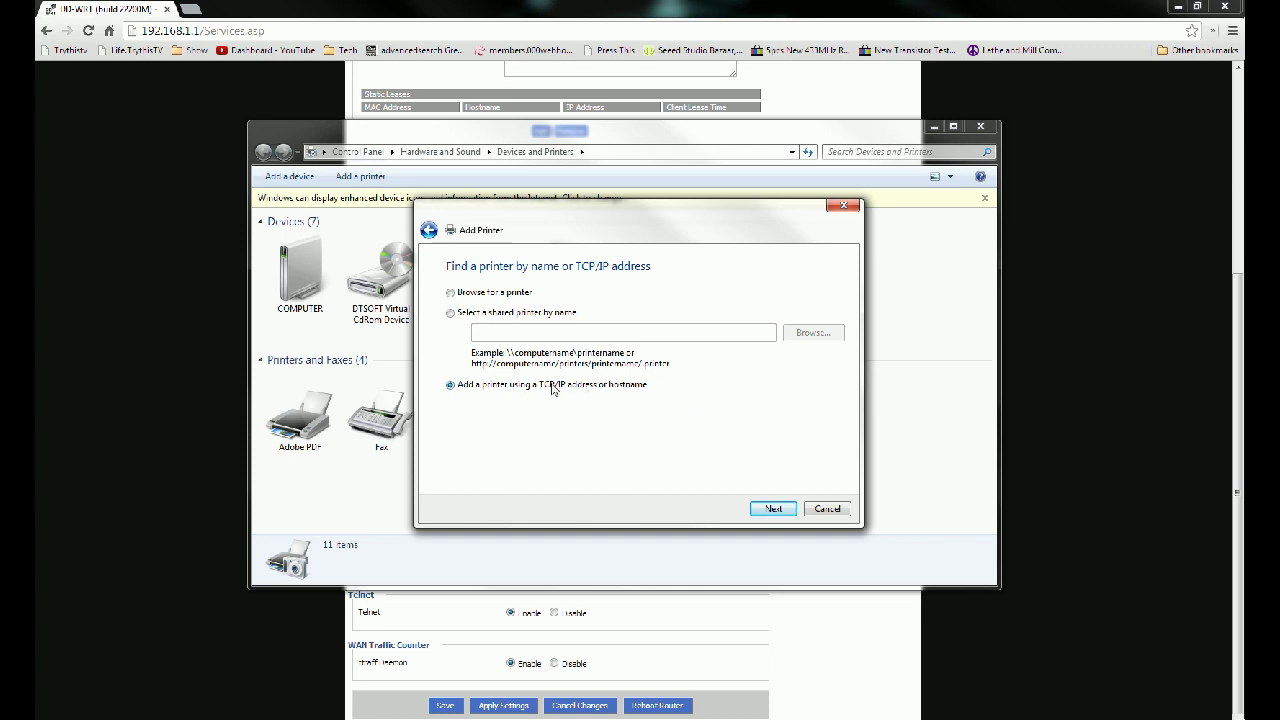
Step: Keep device type Autodetect, turn off the driver query, and enter hostname 192.168.1.1
left_click(773, 508)
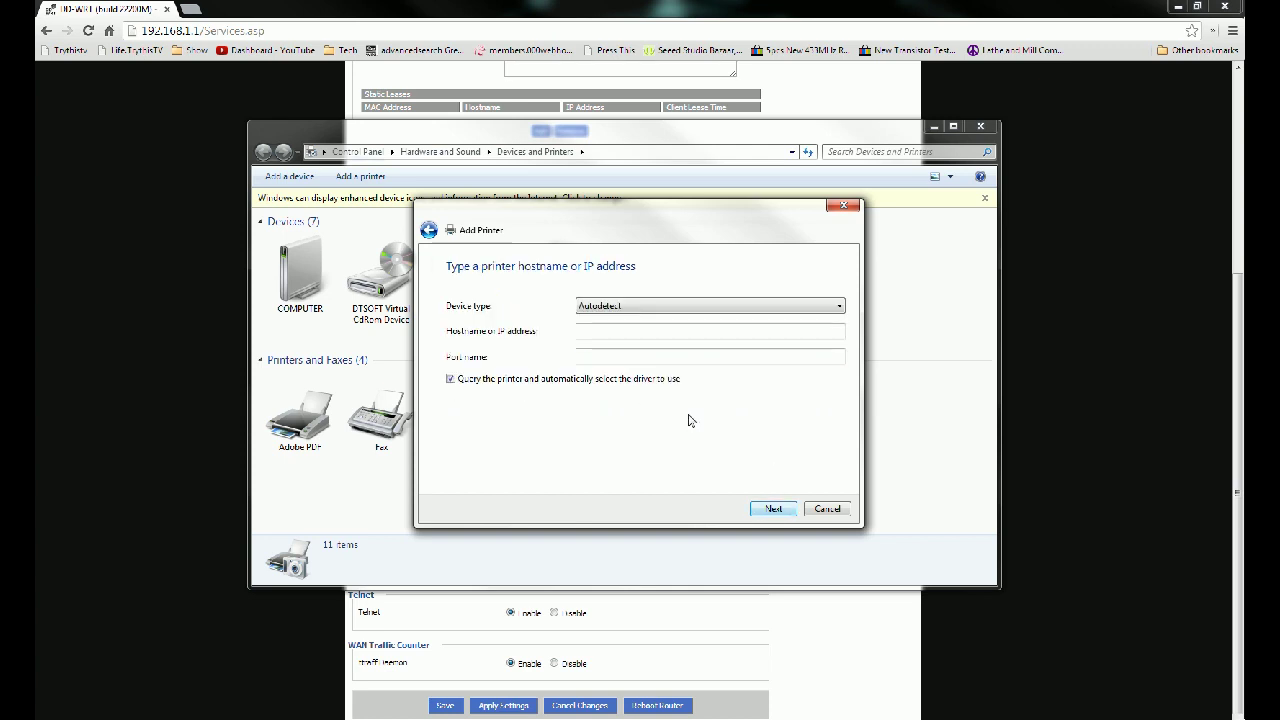
left_click(668, 306)
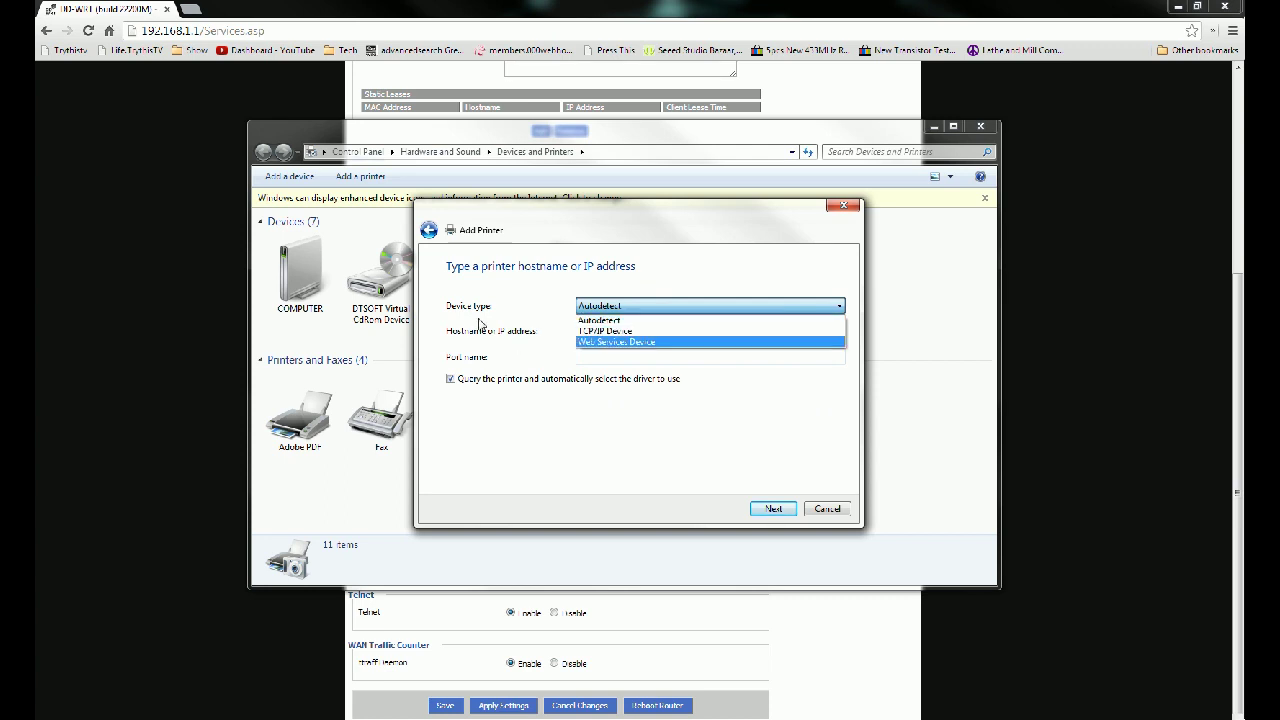
left_click(480, 323)
left_click(455, 379)
left_click(452, 379)
left_click(624, 309)
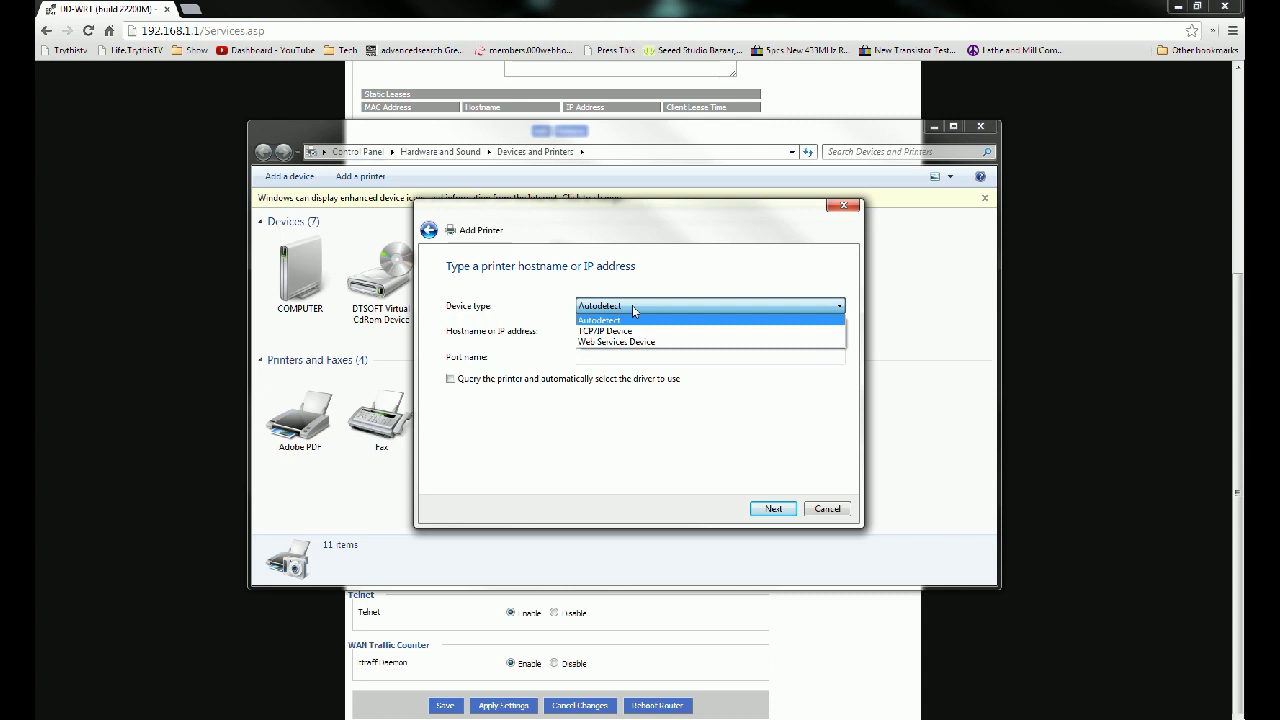
left_click(636, 308)
left_click(627, 336)
type("192")
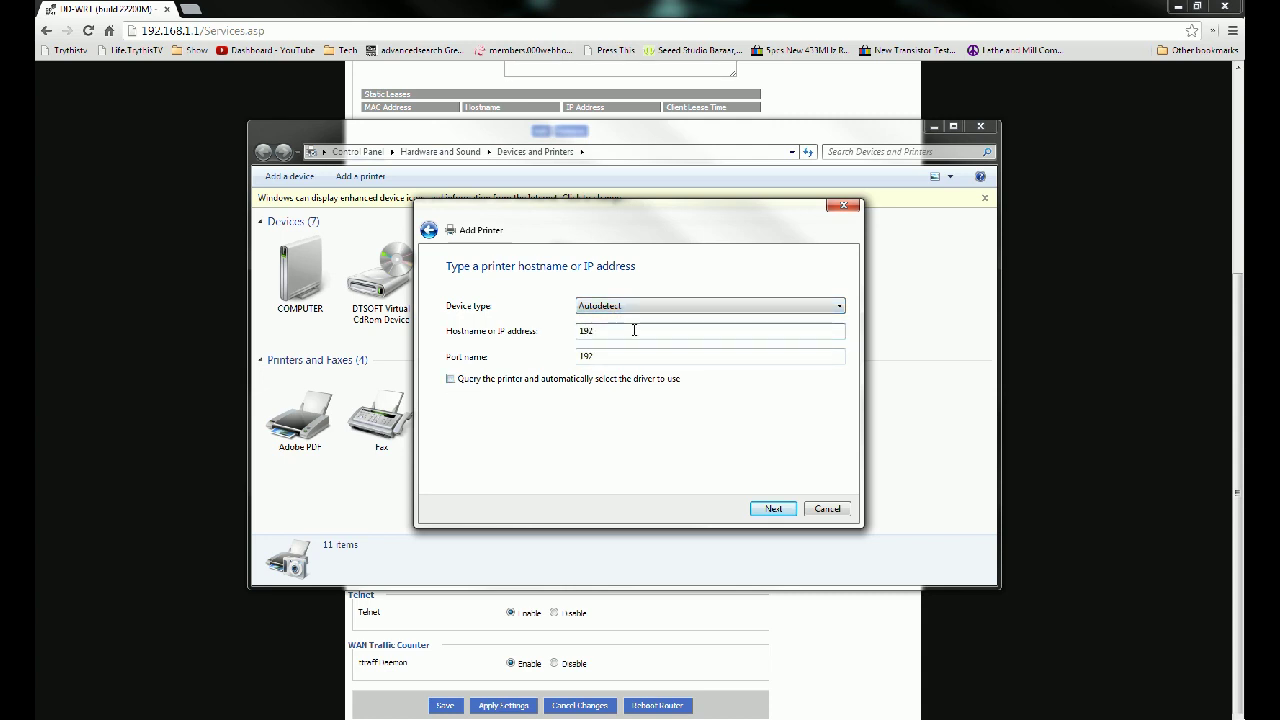
type(".168.1.1")
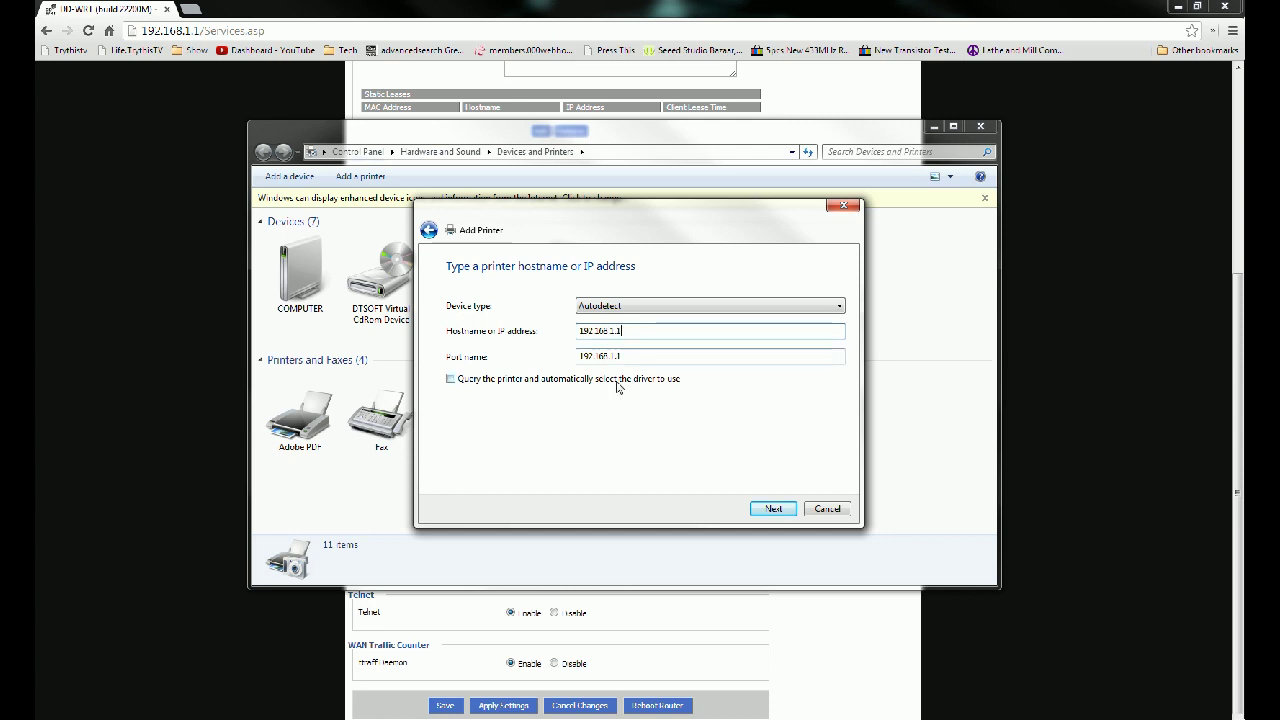
left_click(775, 510)
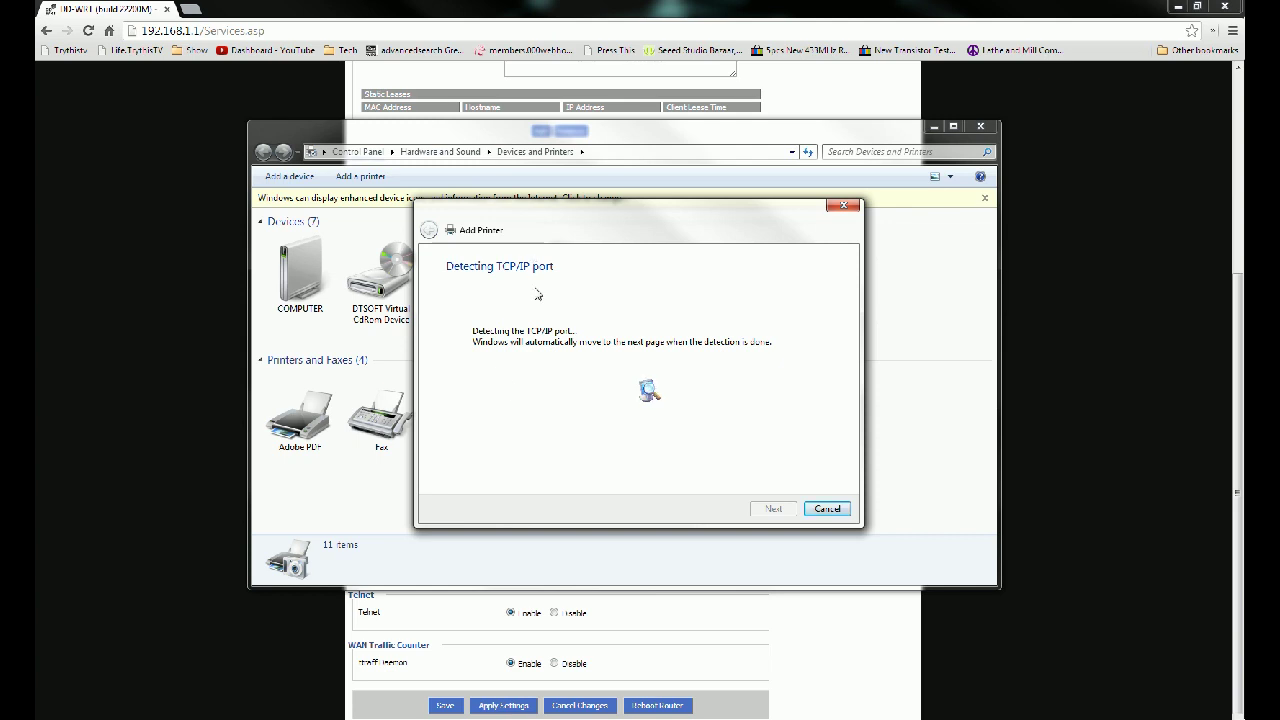
Step: In PuTTY, highlight 9100 in 0.0.0.0:9100 from the netstat output, then return to Add Printer
key("alt+Tab")
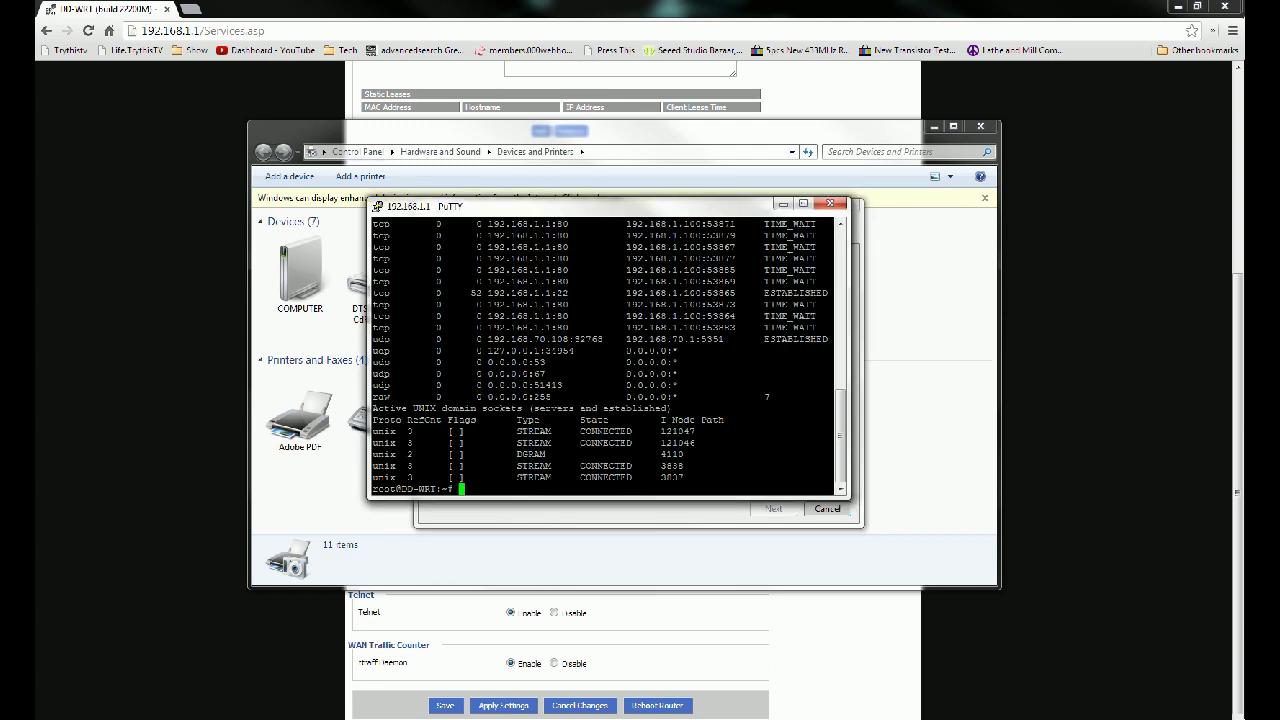
scroll(581, 298, "up", 8)
scroll(581, 298, "down", 3)
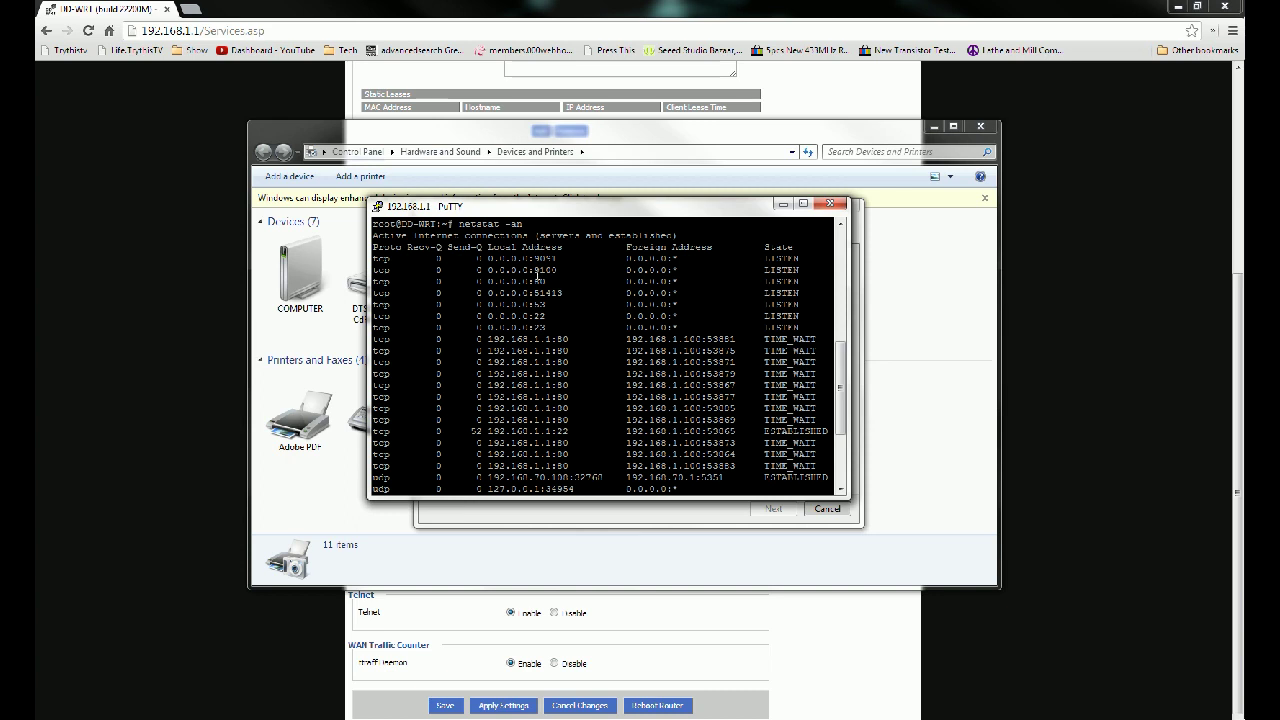
left_click_drag(535, 270, 557, 270)
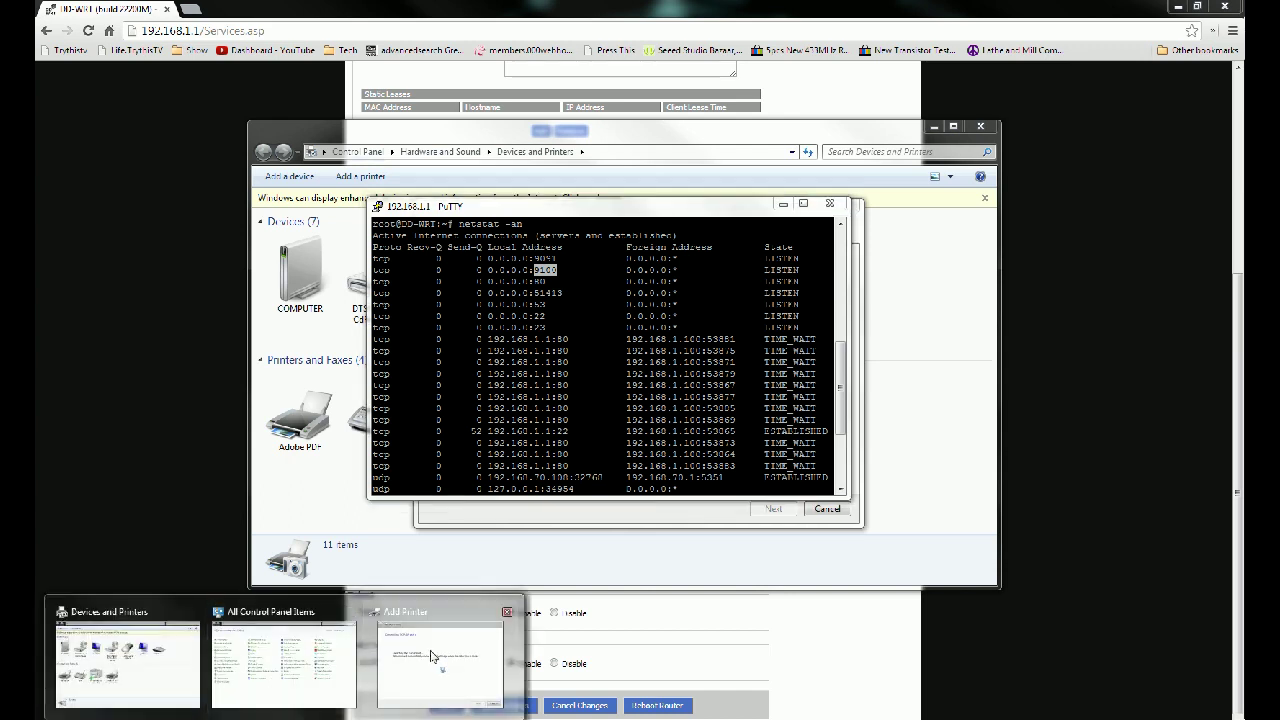
left_click(432, 656)
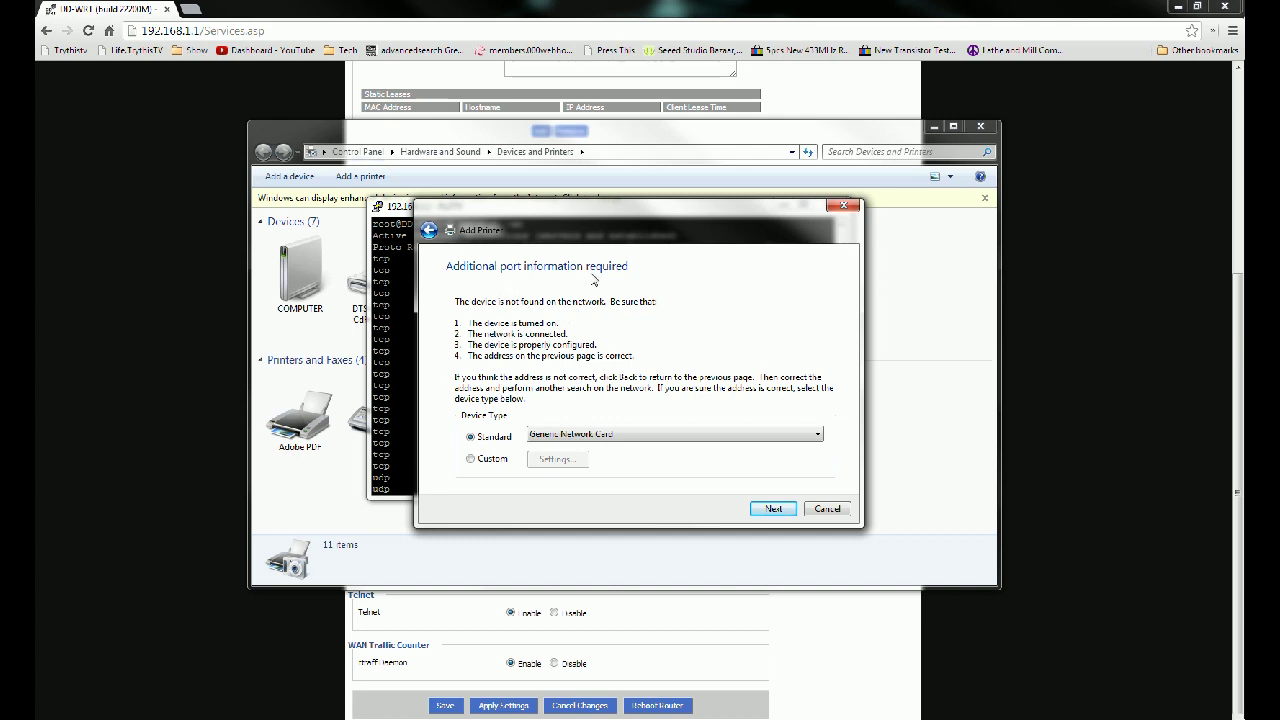
Step: Set a Custom port using Raw protocol on port 9100 for 192.168.1.1
left_click(471, 459)
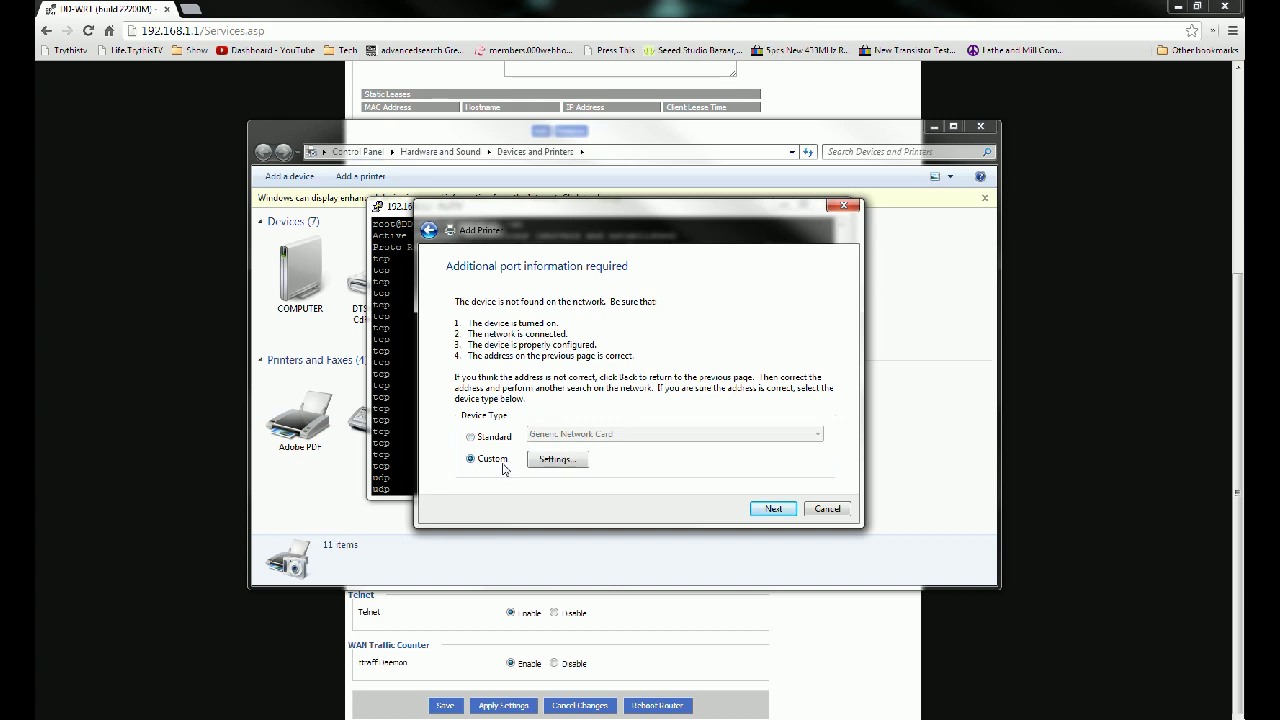
left_click(556, 459)
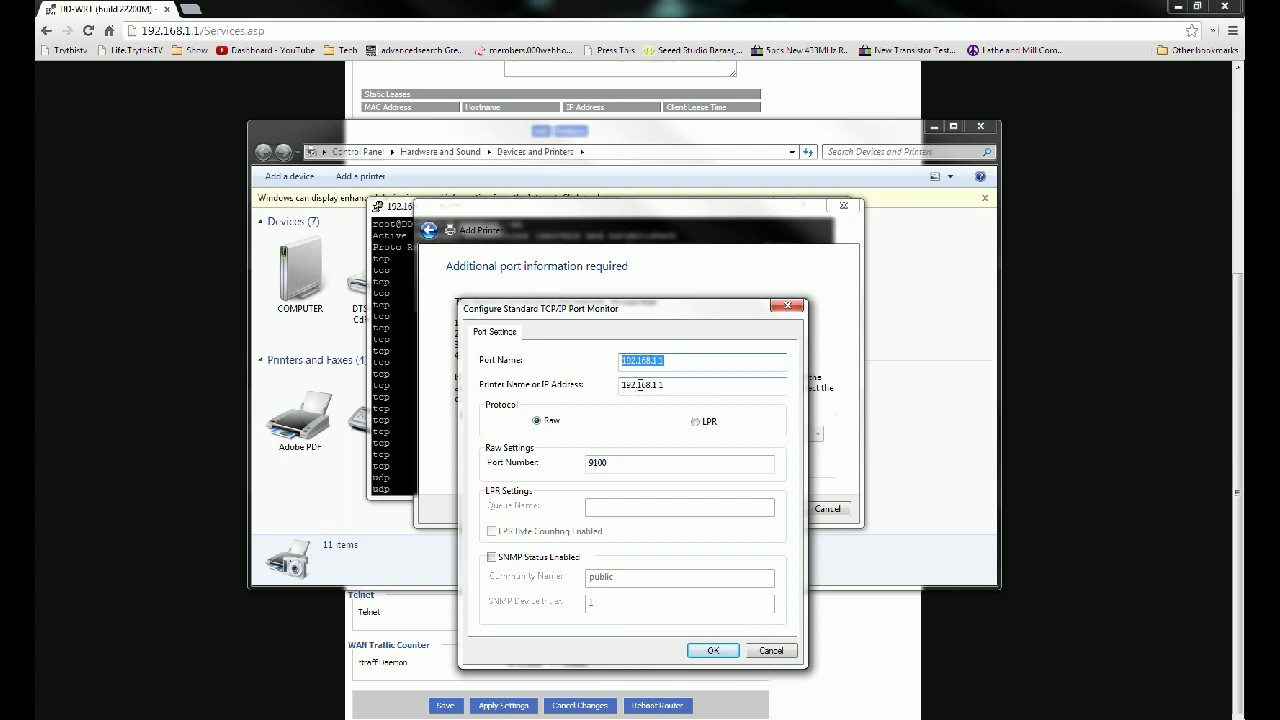
left_click_drag(661, 384, 601, 385)
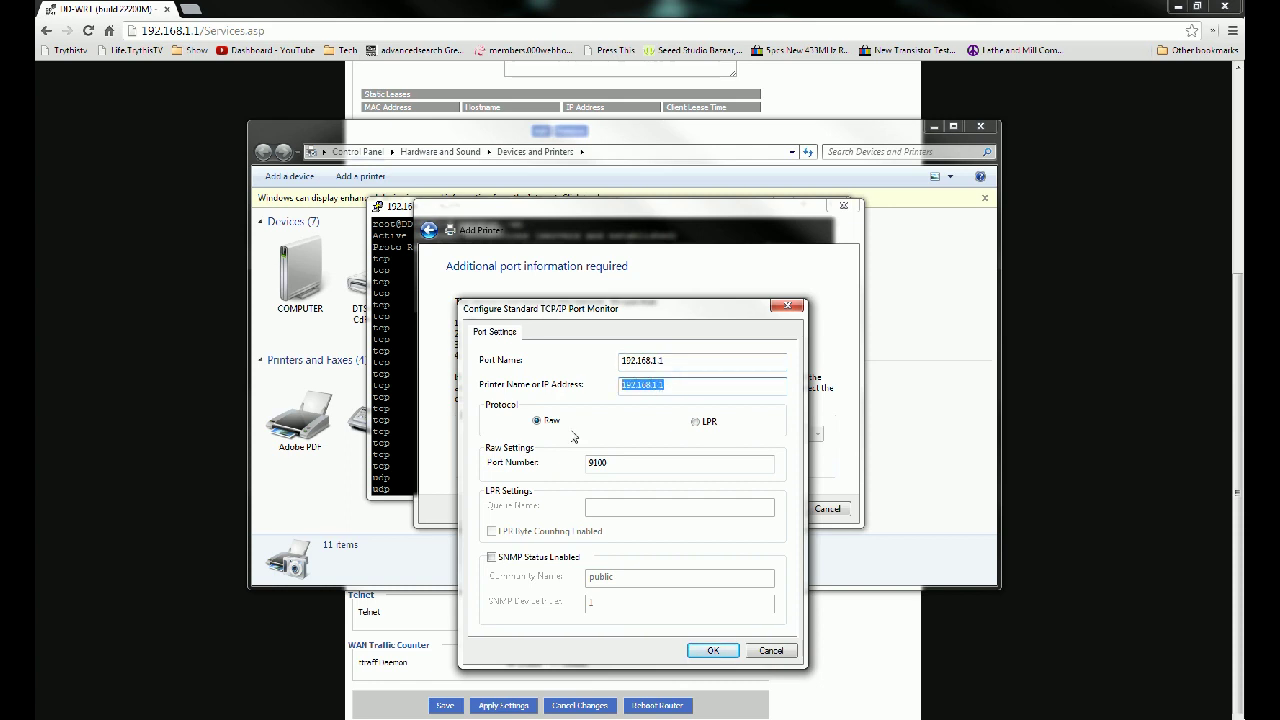
left_click(541, 426)
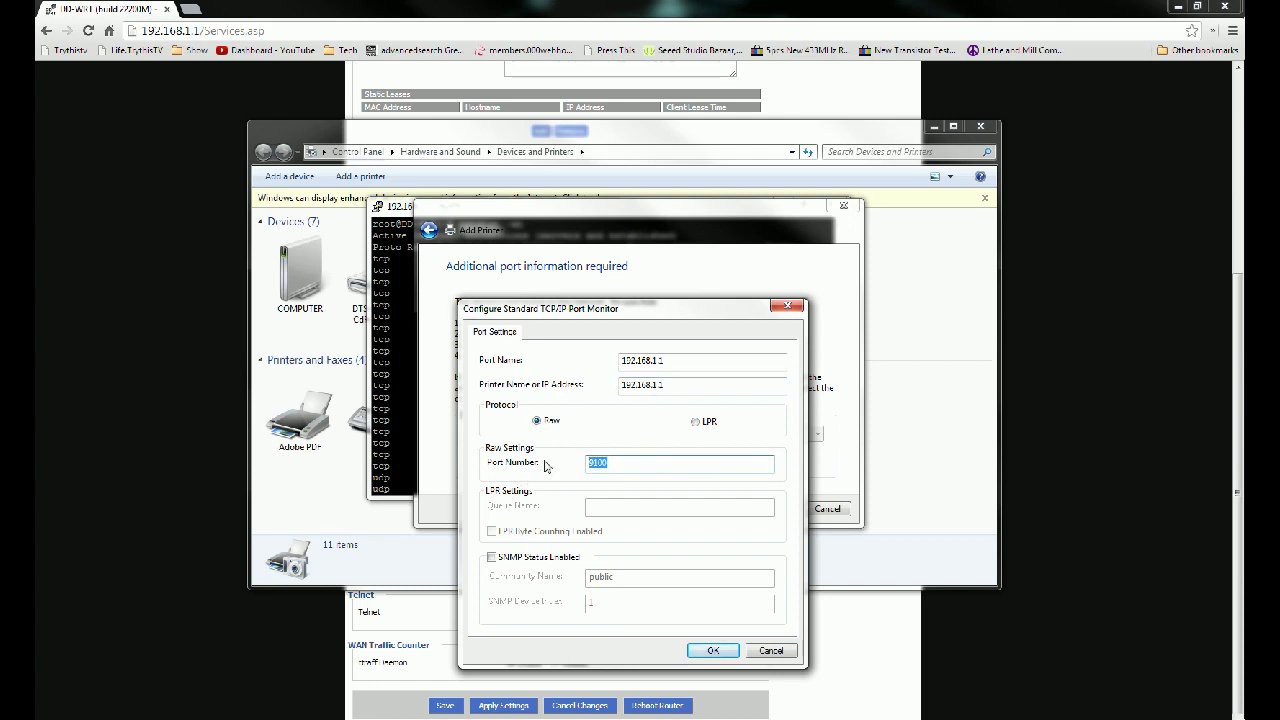
left_click(713, 651)
left_click(771, 510)
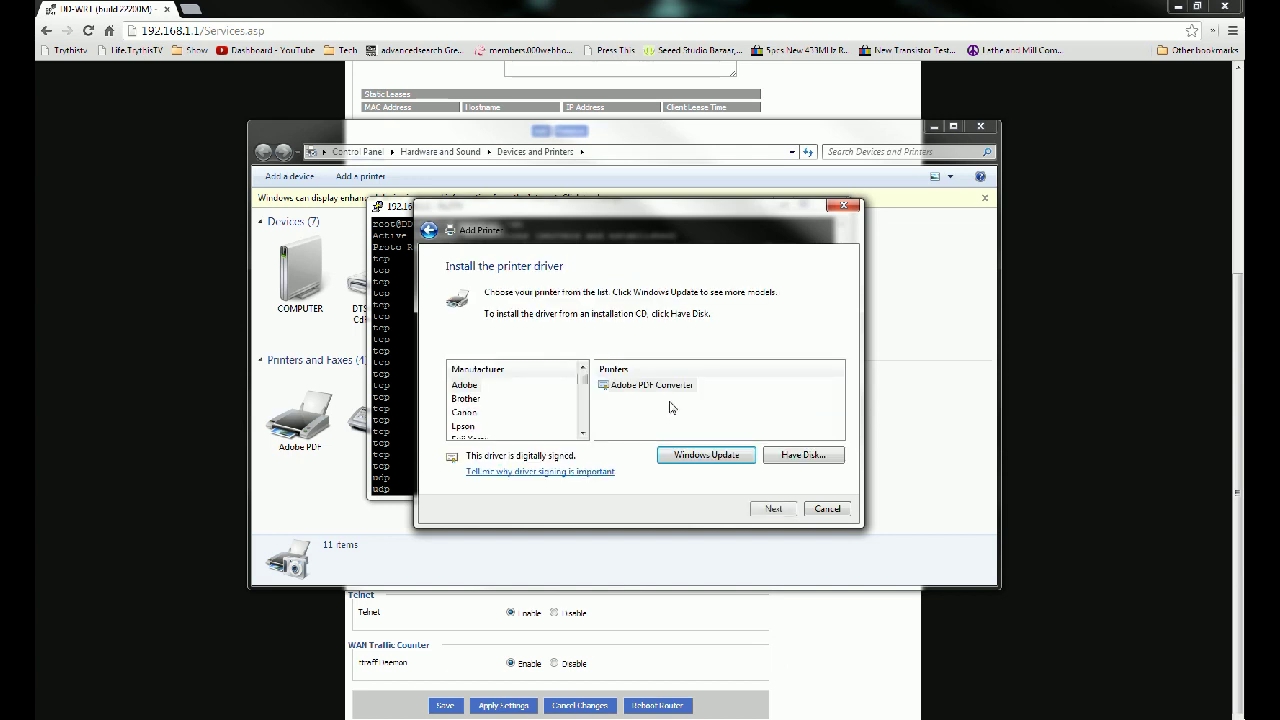
Step: Select manufacturer HP and the HP LaserJet 2200 Series PCL 5 (HP) driver
left_click_drag(585, 386, 585, 397)
left_click(480, 398)
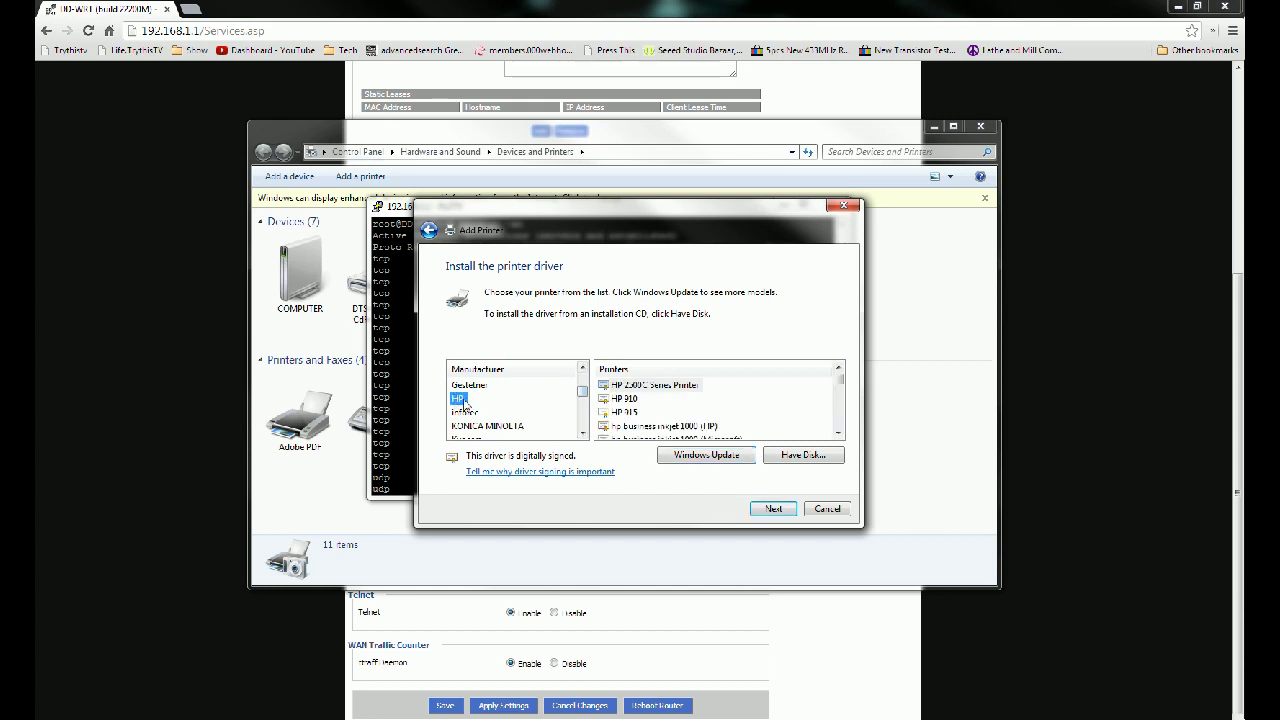
left_click_drag(845, 390, 839, 402)
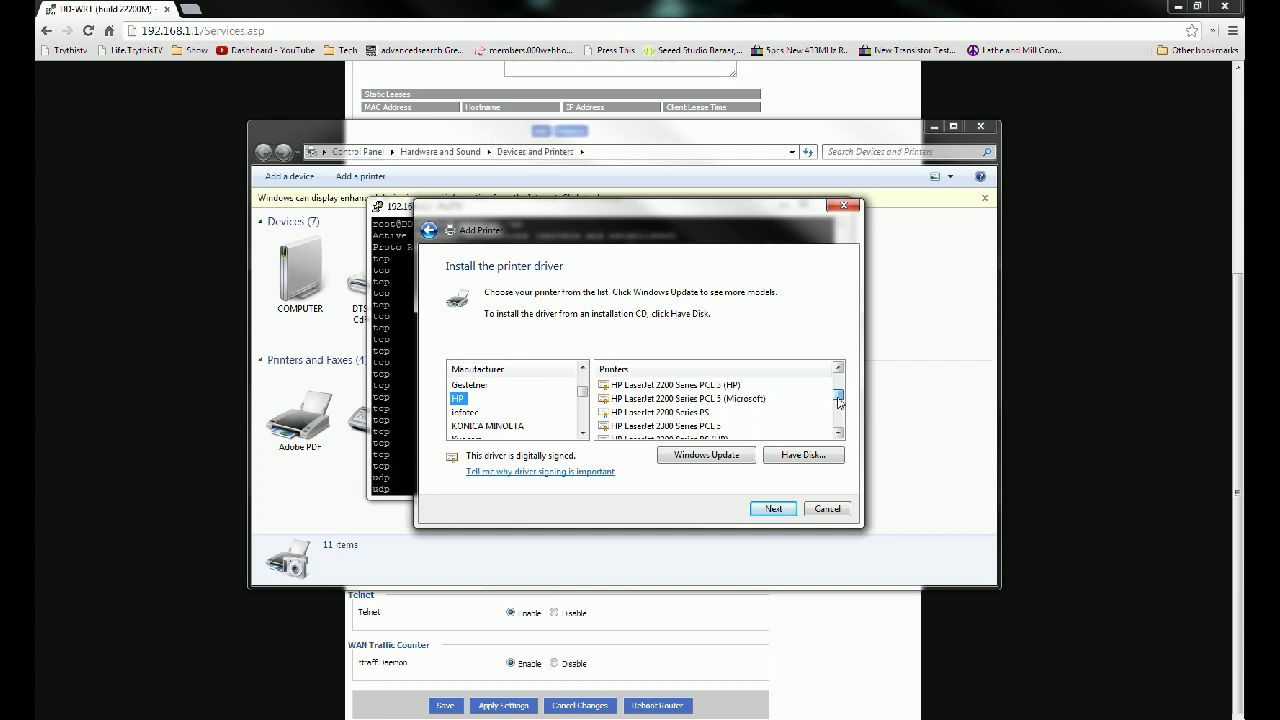
left_click(706, 386)
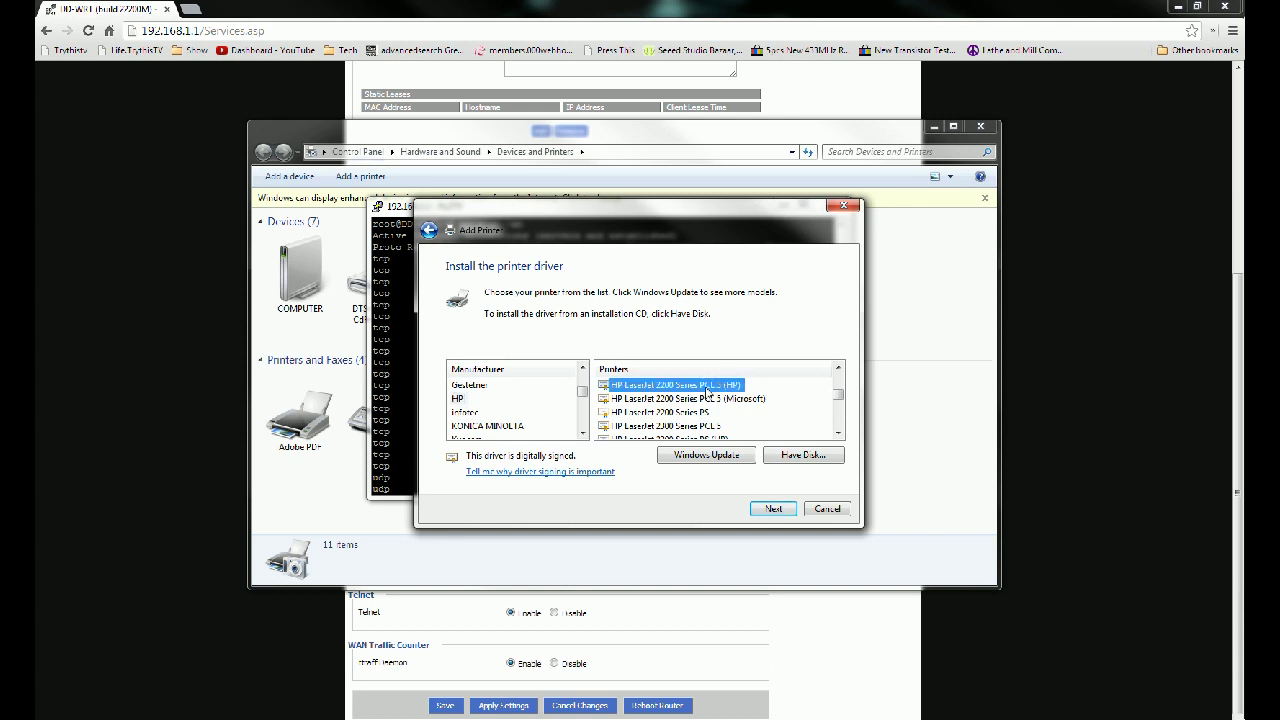
scroll(706, 392, "up", 1)
scroll(700, 396, "up", 1)
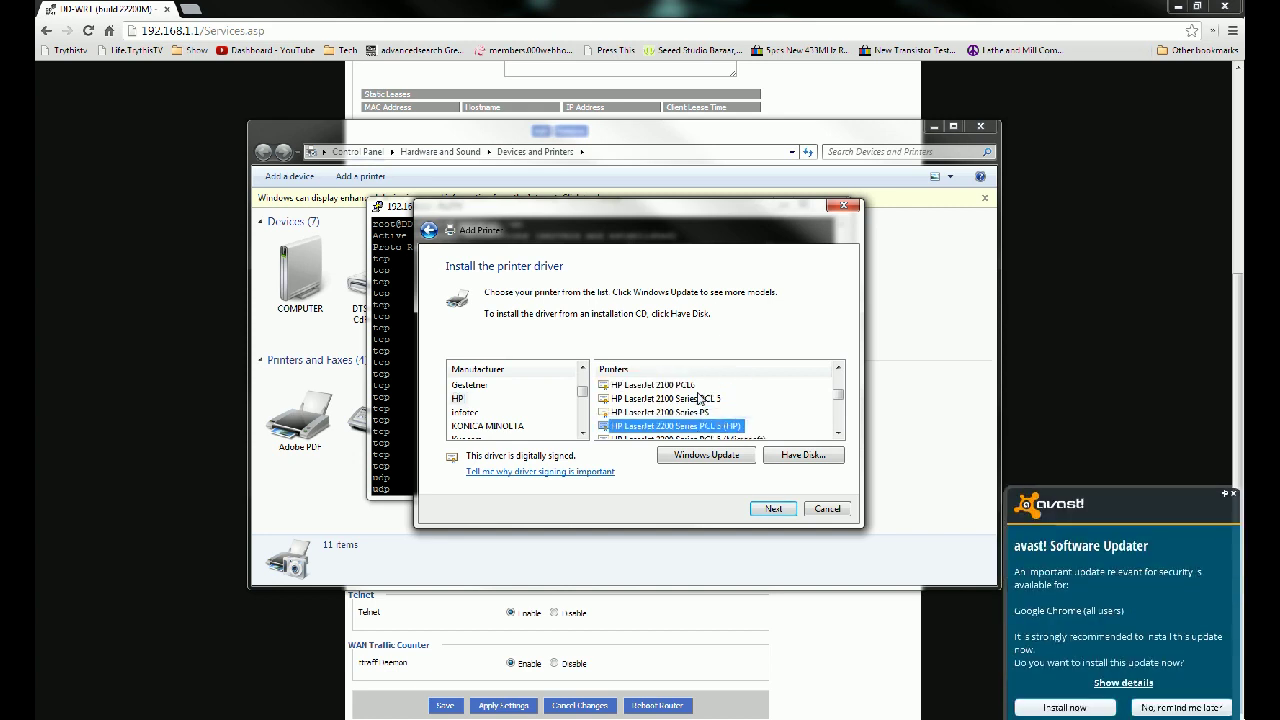
scroll(700, 398, "down", 1)
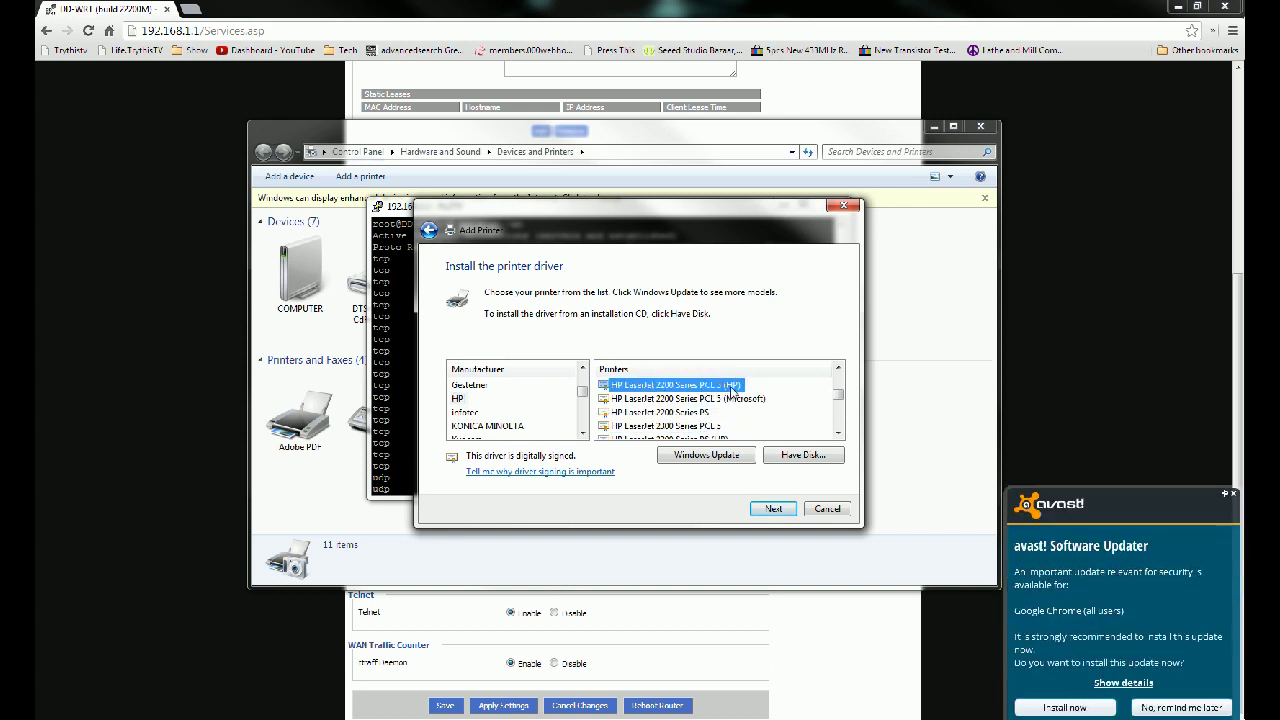
left_click(774, 510)
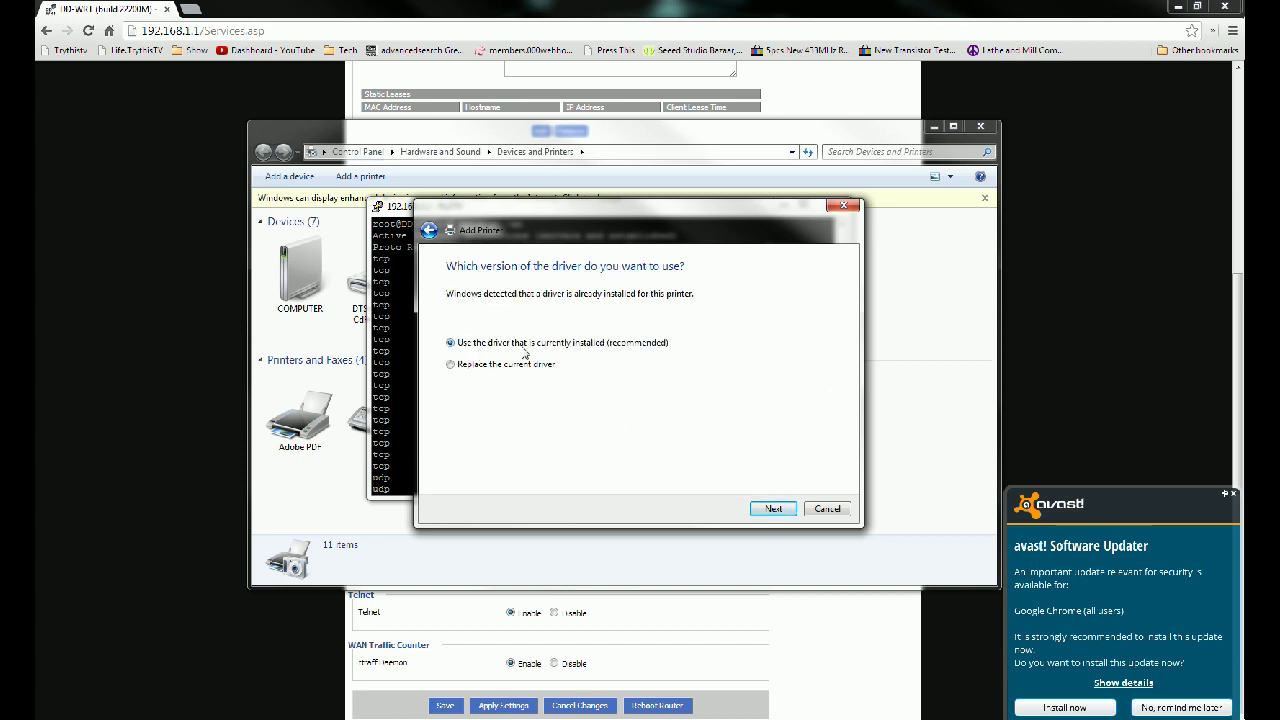
Step: Keep the installed driver, accept the printer name, print a test page and finish
left_click(775, 509)
left_click(781, 514)
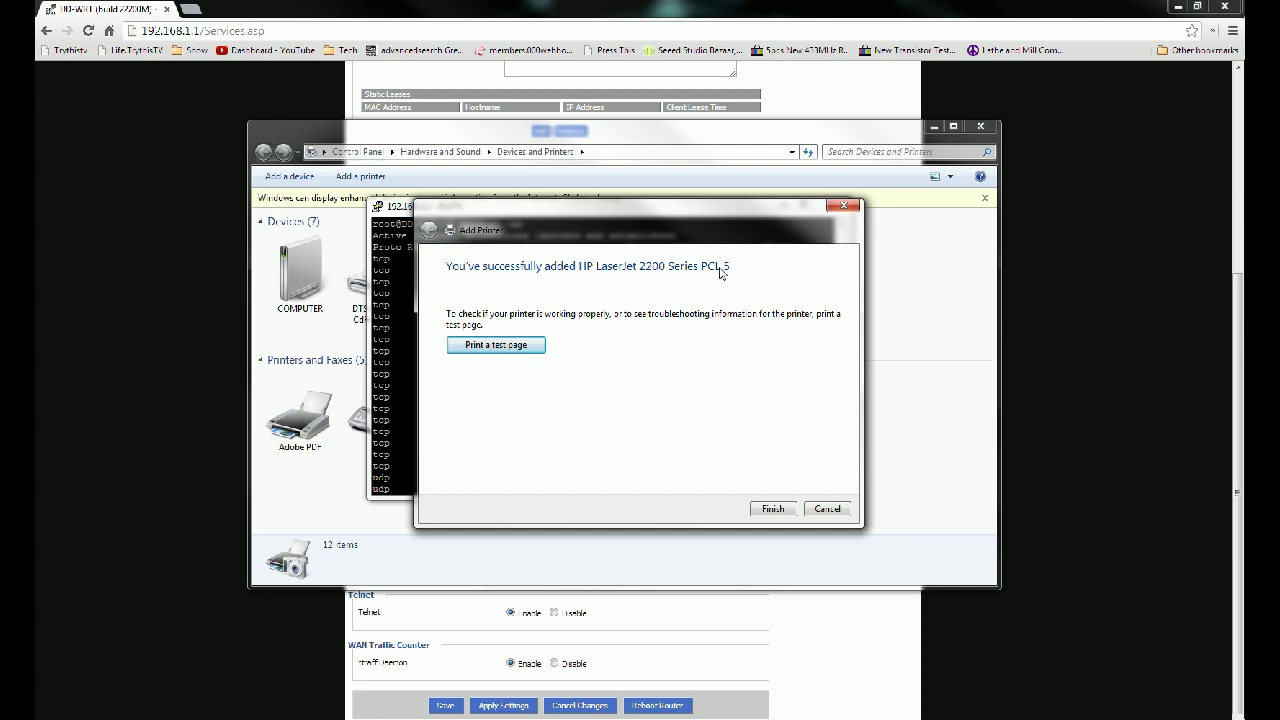
left_click(495, 348)
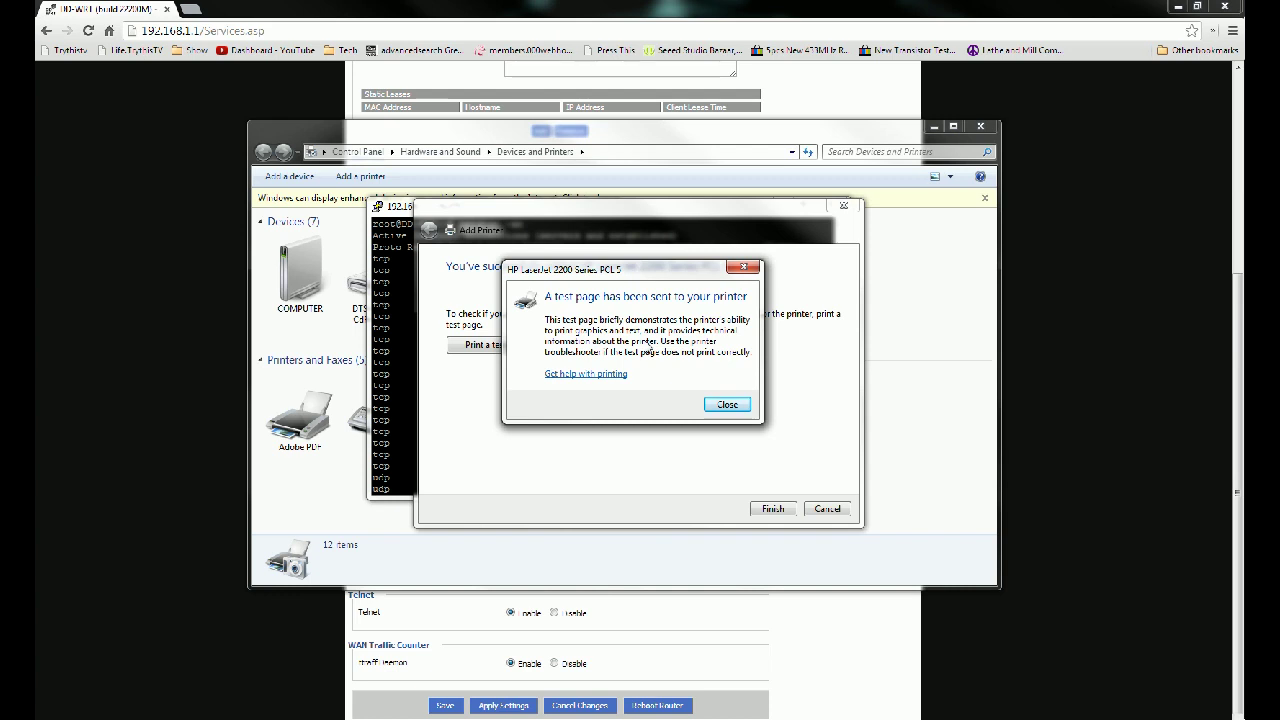
left_click(727, 404)
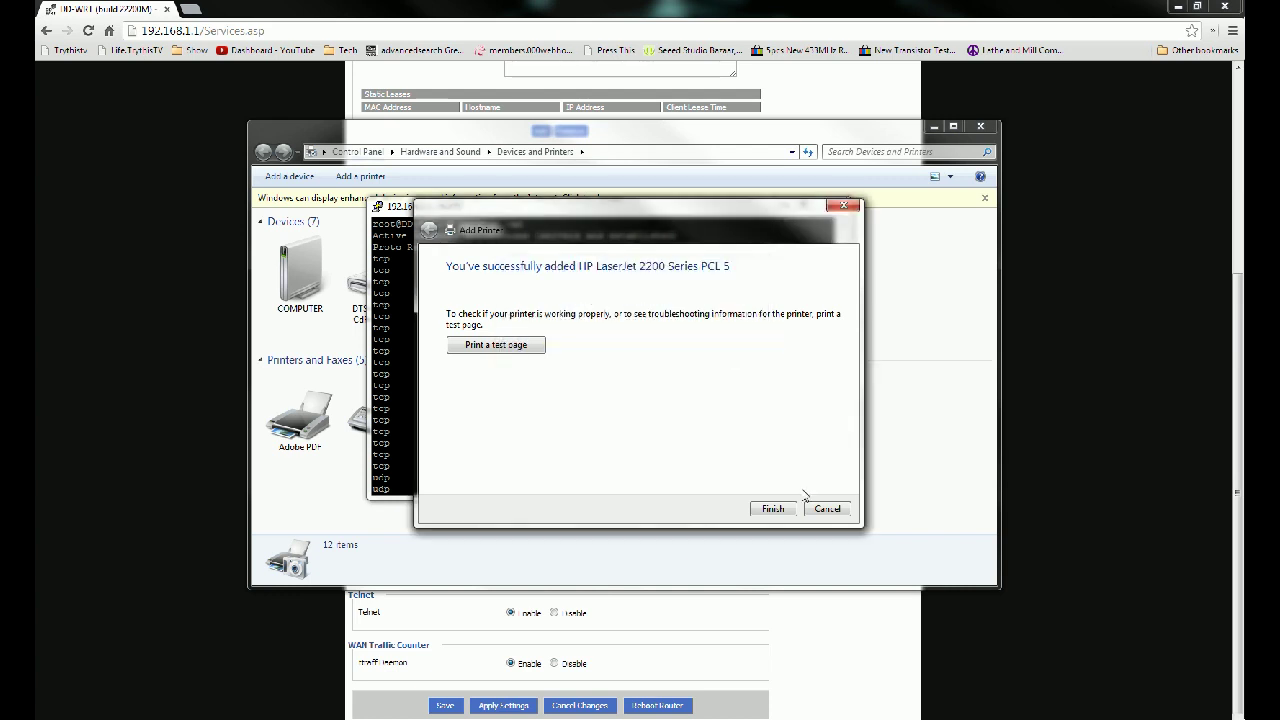
left_click(772, 508)
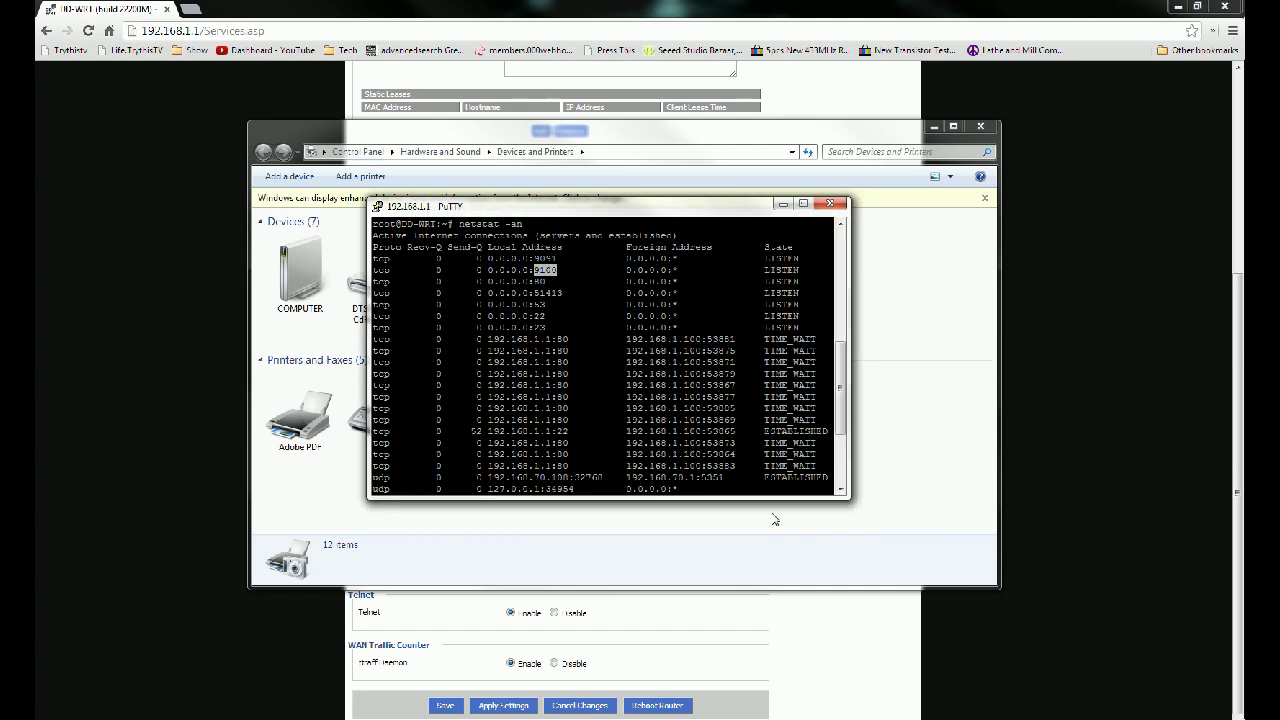
Step: Close the PuTTY session and the Devices and Printers window
left_click(830, 203)
left_click(656, 424)
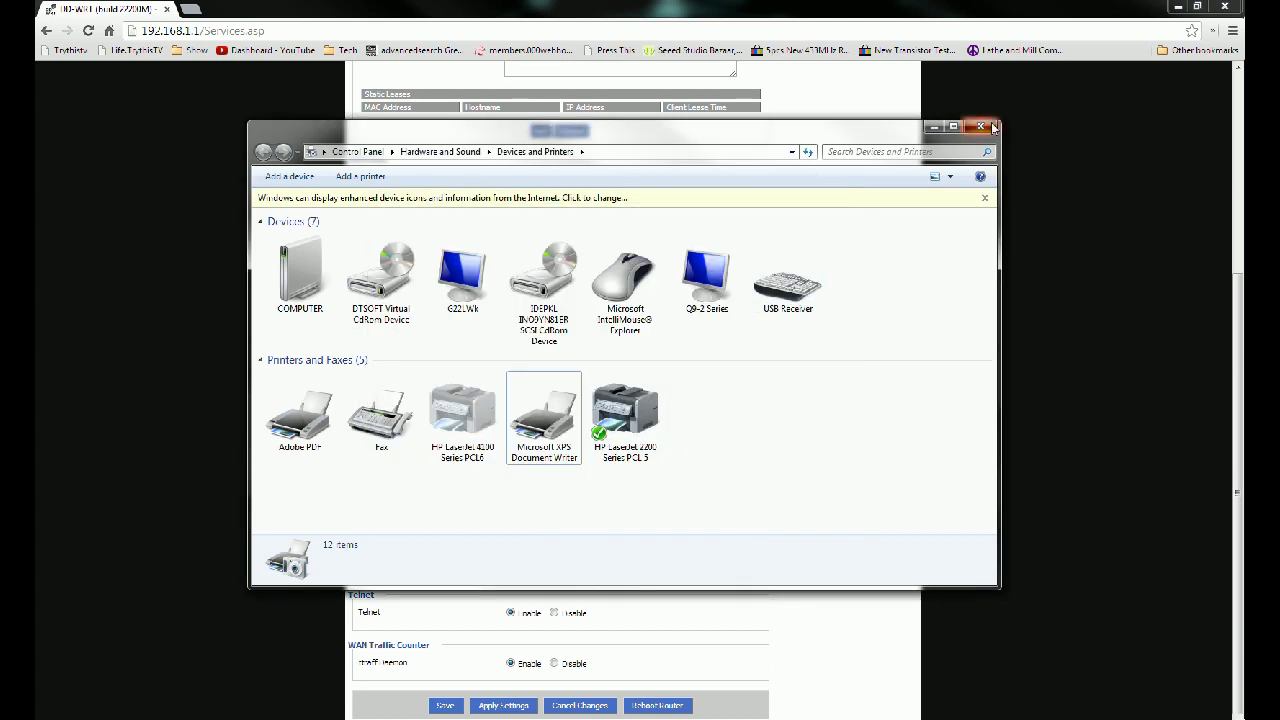
left_click(972, 125)
Step: Go from the Services page to the router's Status > Router information page
scroll(306, 266, "up", 3)
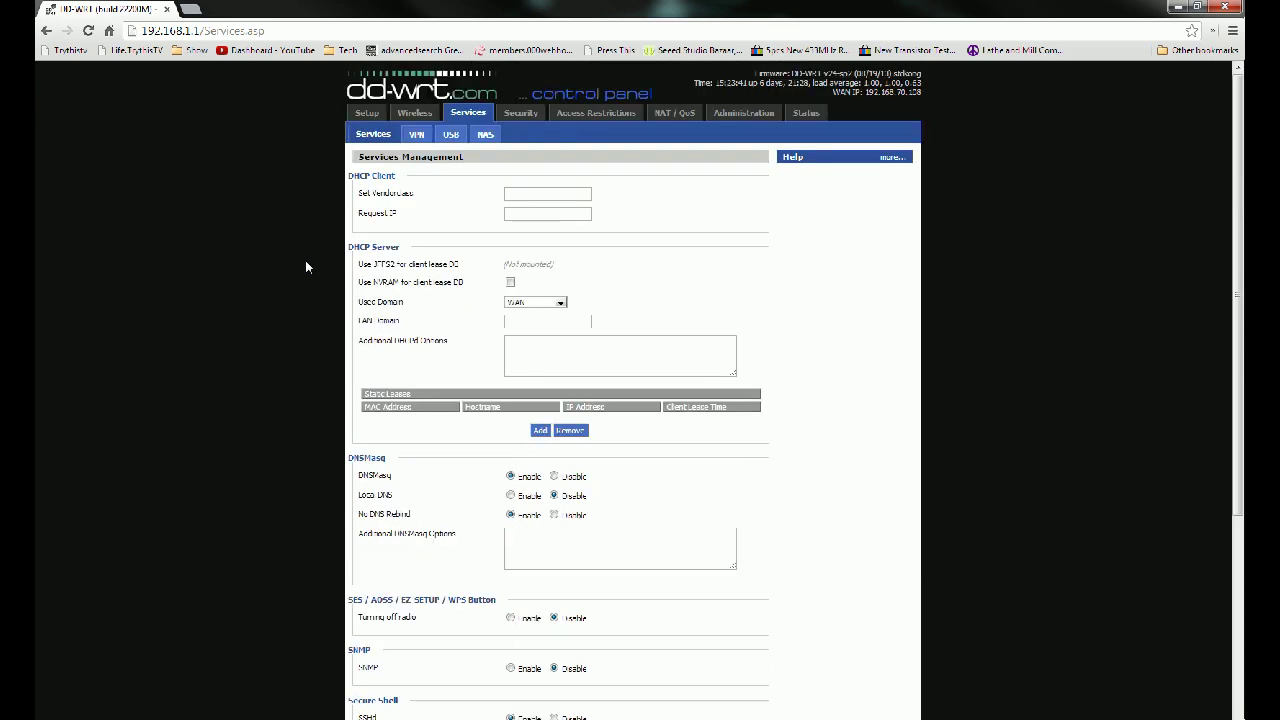
left_click(806, 115)
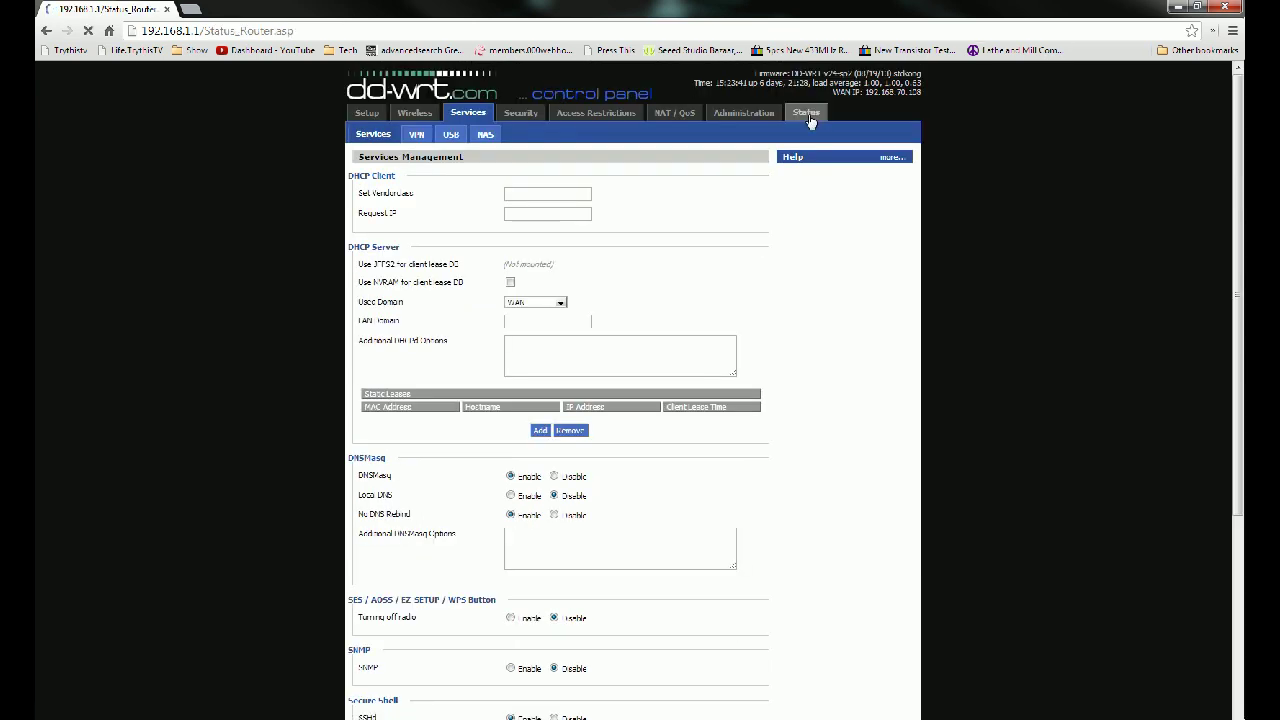